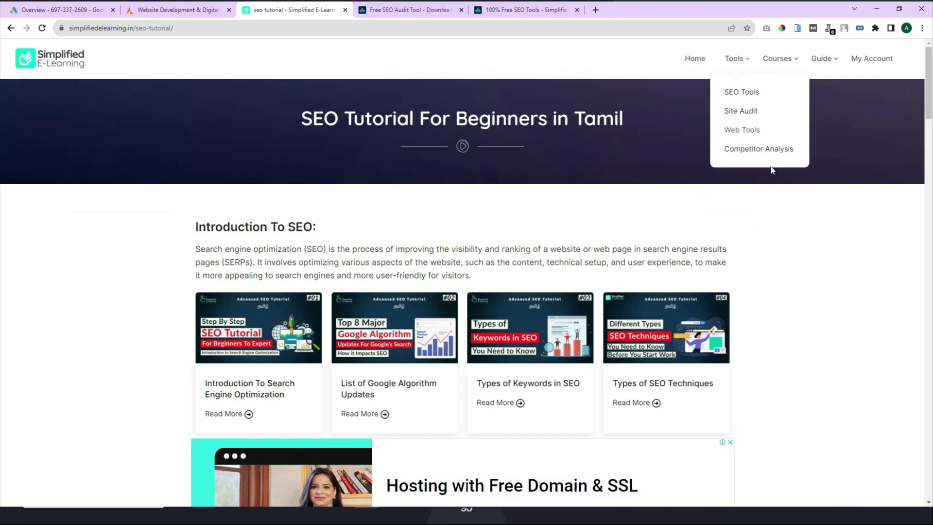
- Open the Web Tools site and the YouTube Ad Sequence page to look at where display ads appear
click(735, 129)
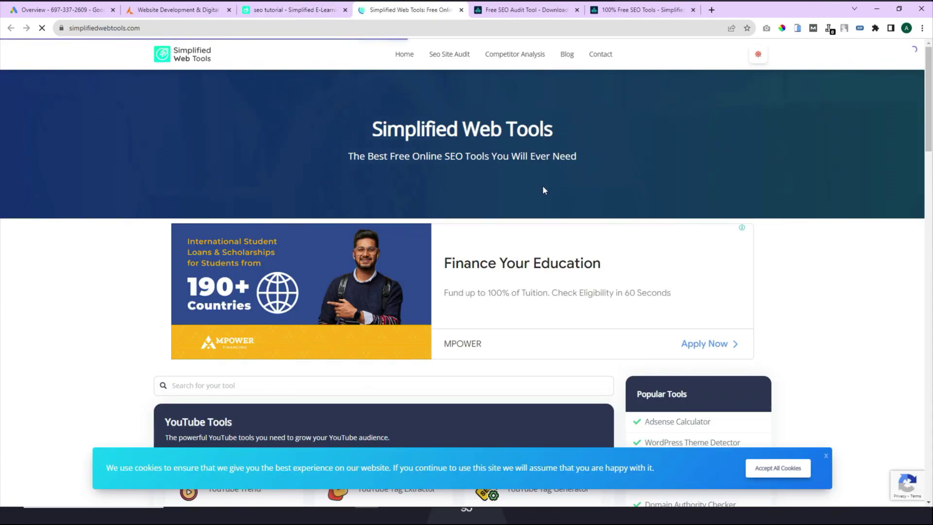
scroll(542, 185, down, 3)
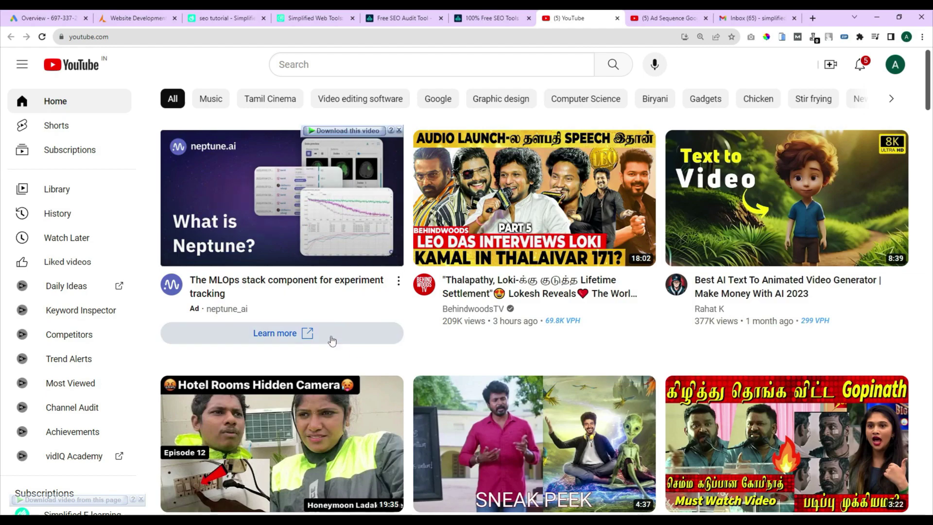
click(661, 17)
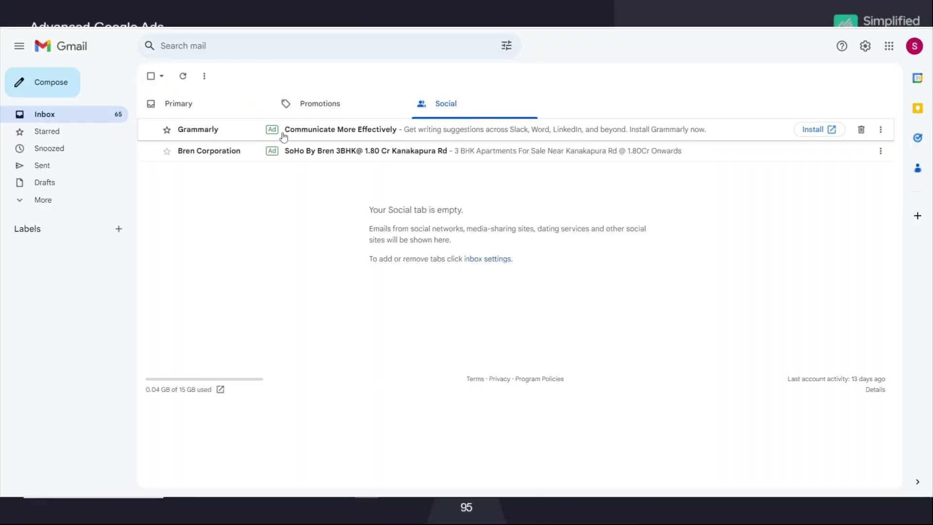
- Open the Grammarly ad in the Social inbox and examine its image, headline, description and call to action
click(230, 134)
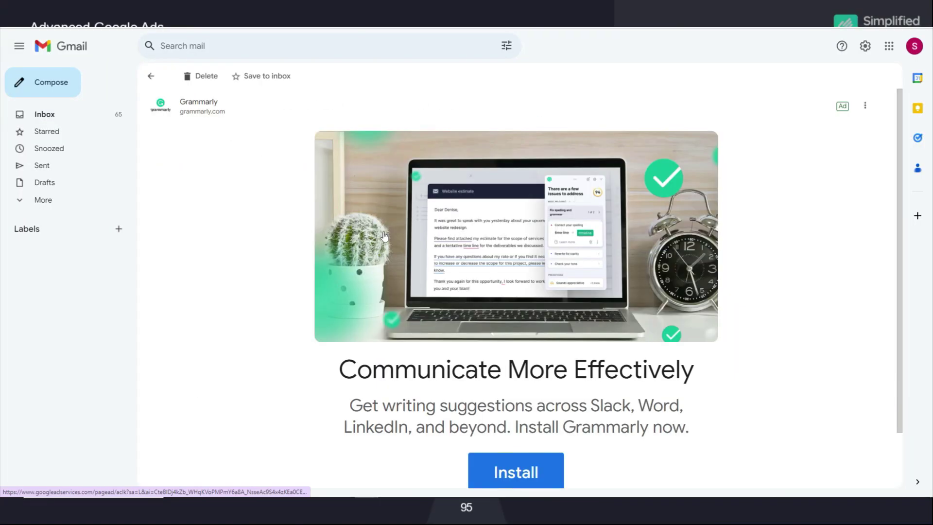
scroll(499, 264, down, 2)
scroll(499, 264, down, 1)
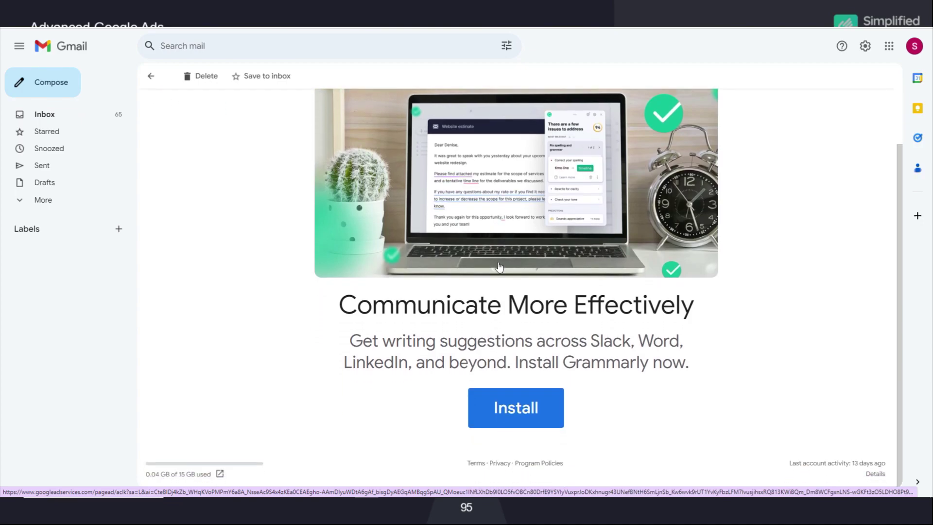
scroll(500, 266, up, 2)
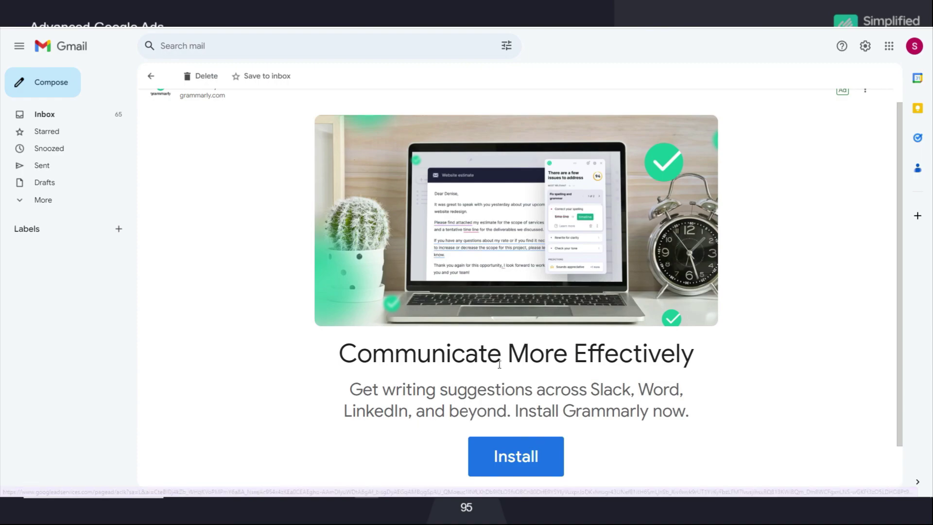
scroll(585, 414, down, 2)
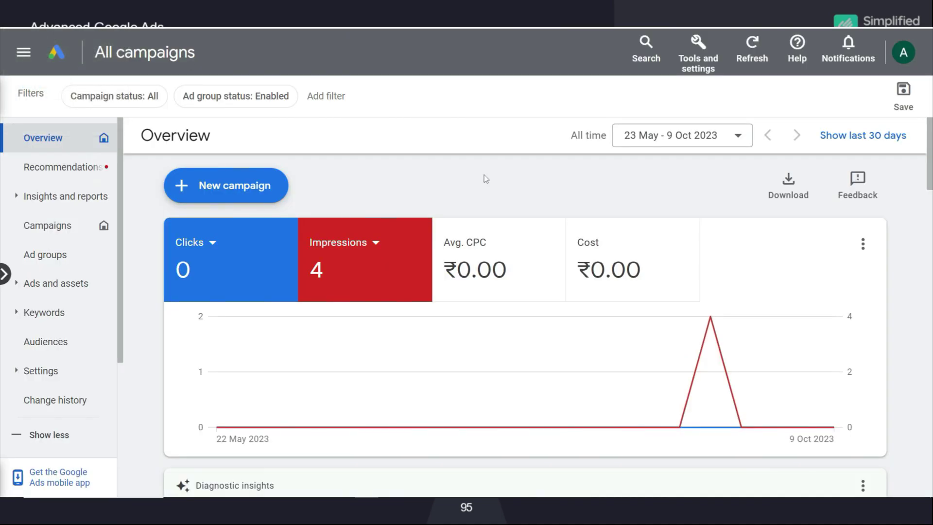
- Start a new Display campaign without a goal's guidance, keeping the account-default Page views conversion goal
click(254, 189)
scroll(708, 361, down, 1)
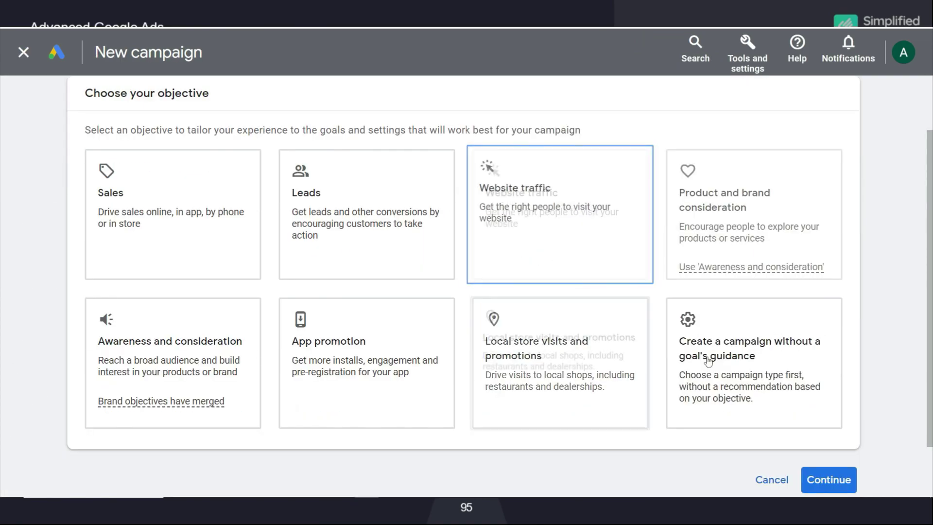
click(769, 356)
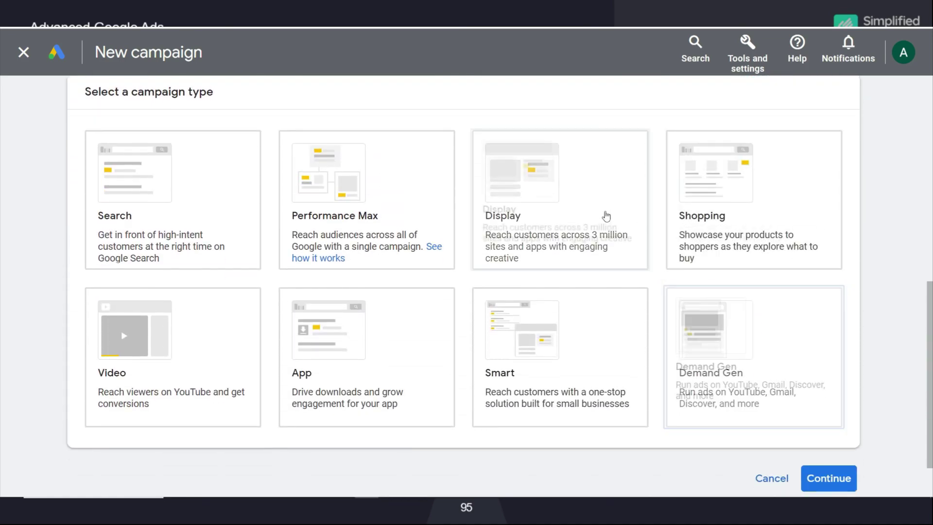
click(567, 214)
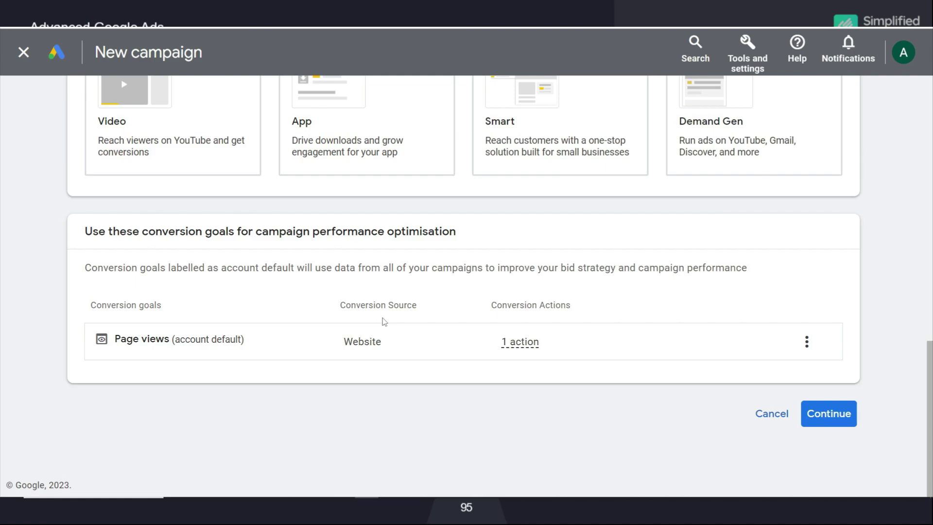
click(829, 413)
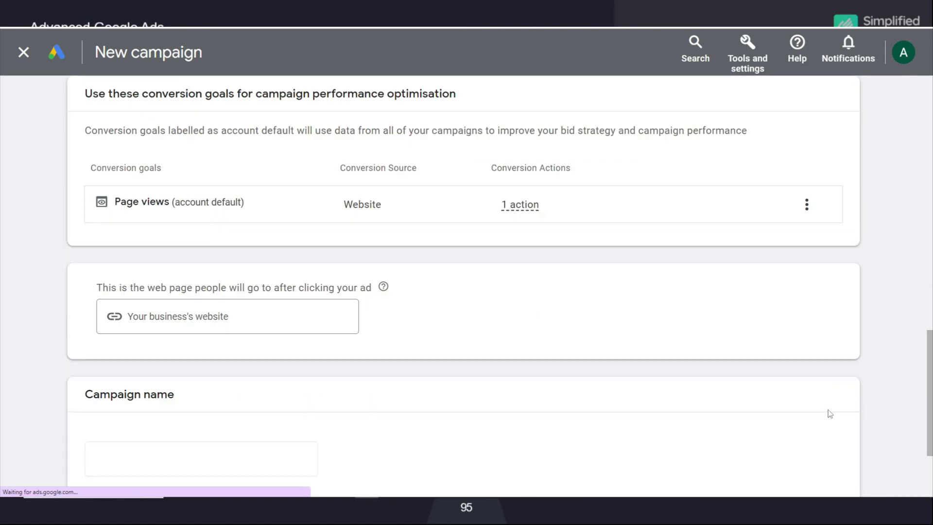
click(264, 317)
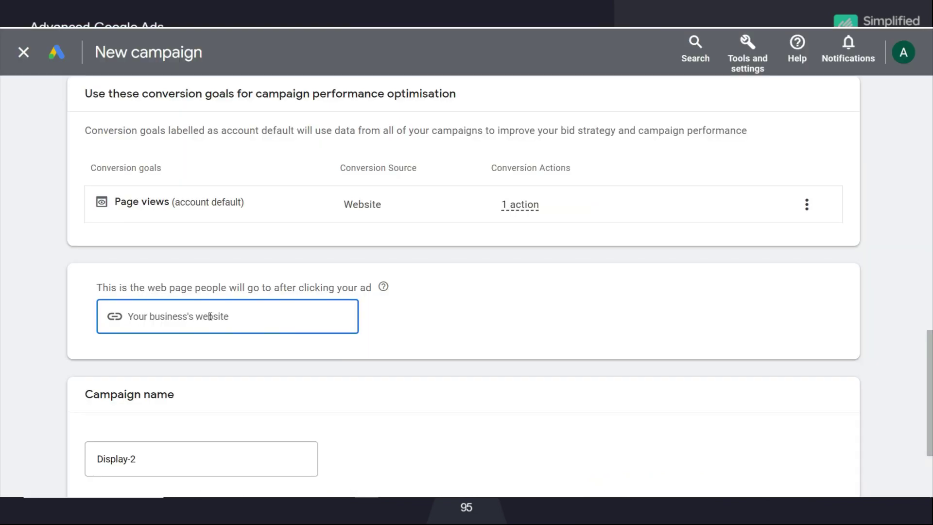
text(https://appenius.com/)
scroll(498, 329, down, 3)
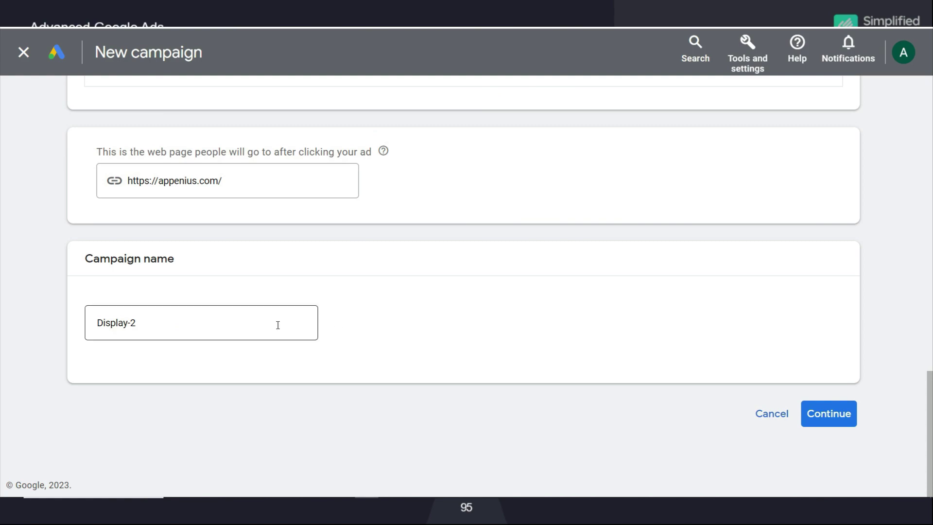
click(164, 323)
key(BackSpace)
text(Ads-2023)
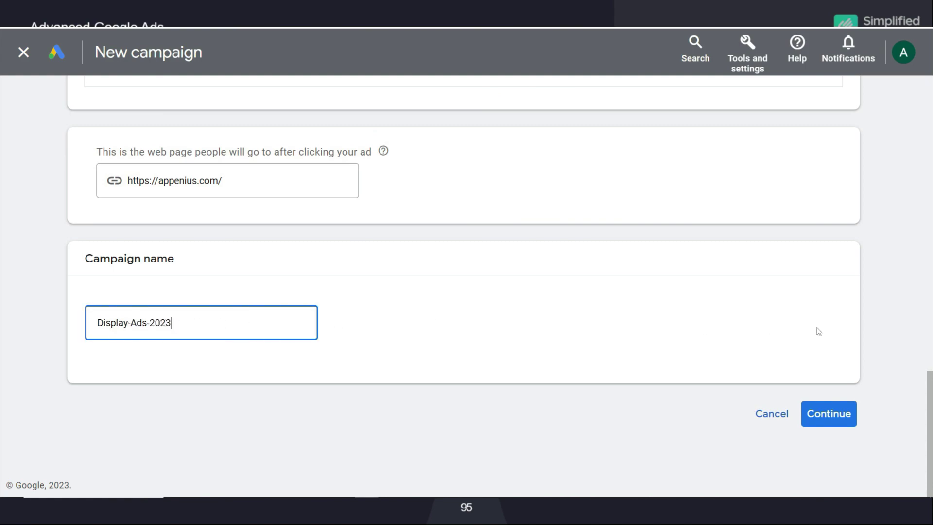
click(828, 413)
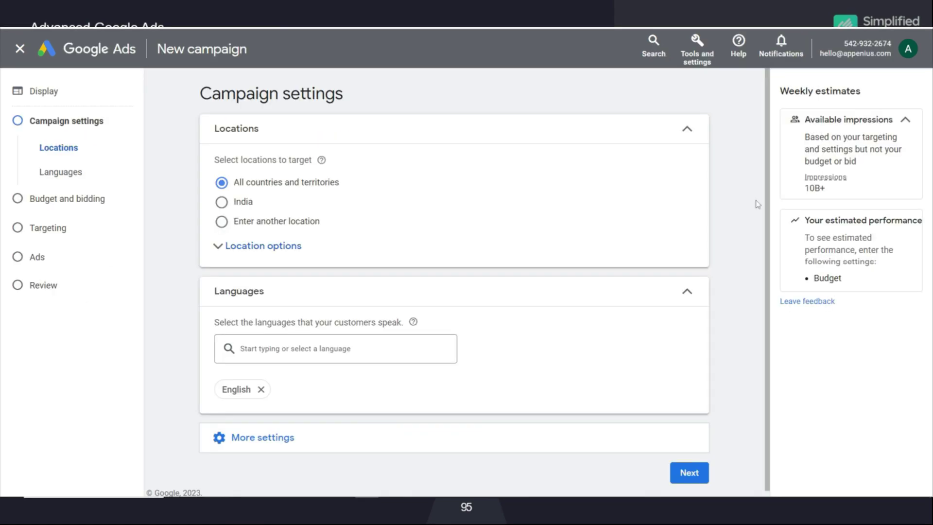
- Target only the city of Bengaluru, Karnataka, India in the campaign's location settings
click(262, 221)
click(309, 257)
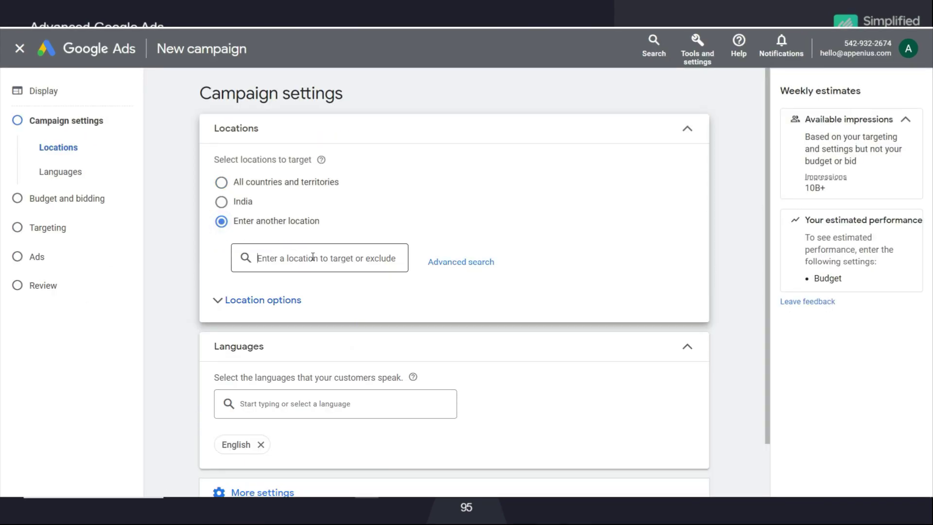
text(bangalo)
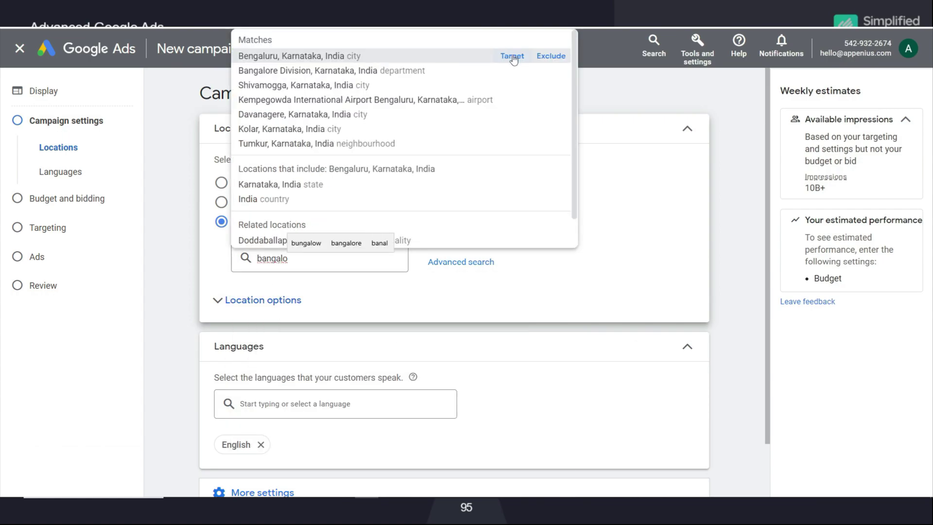
click(513, 57)
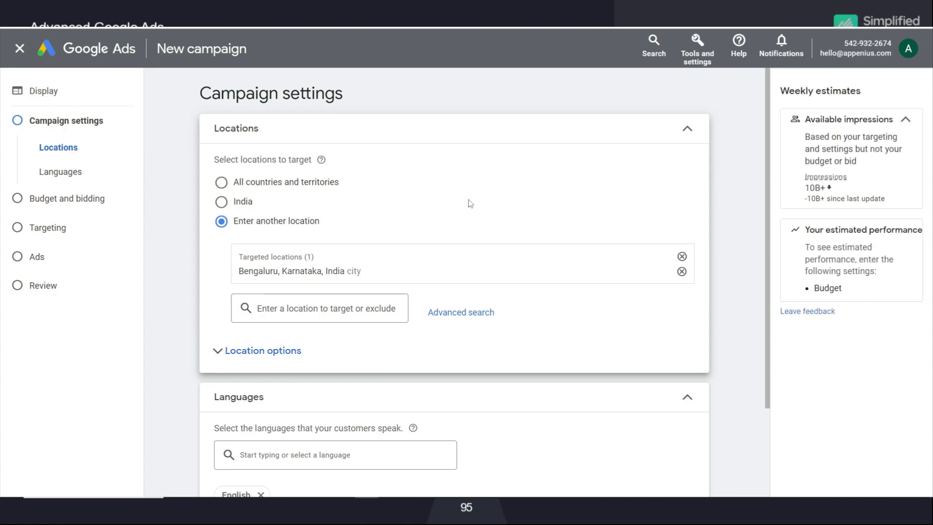
- Try specific device targeting in the additional campaign settings and return to showing ads on all devices
scroll(416, 243, down, 3)
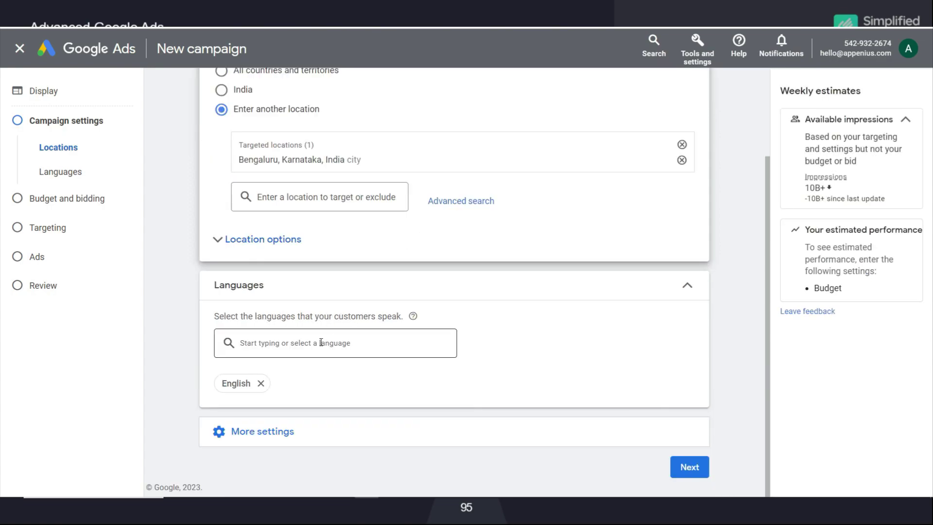
click(278, 432)
scroll(460, 272, down, 3)
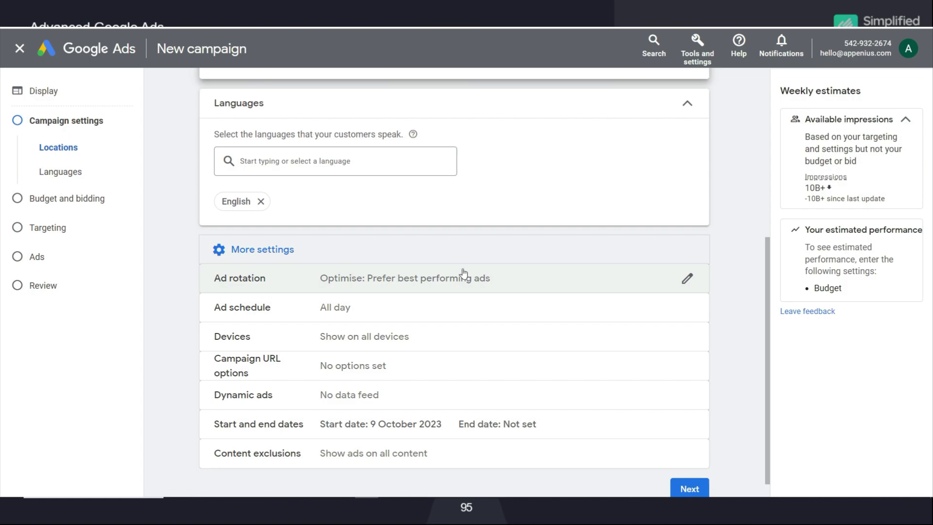
click(381, 338)
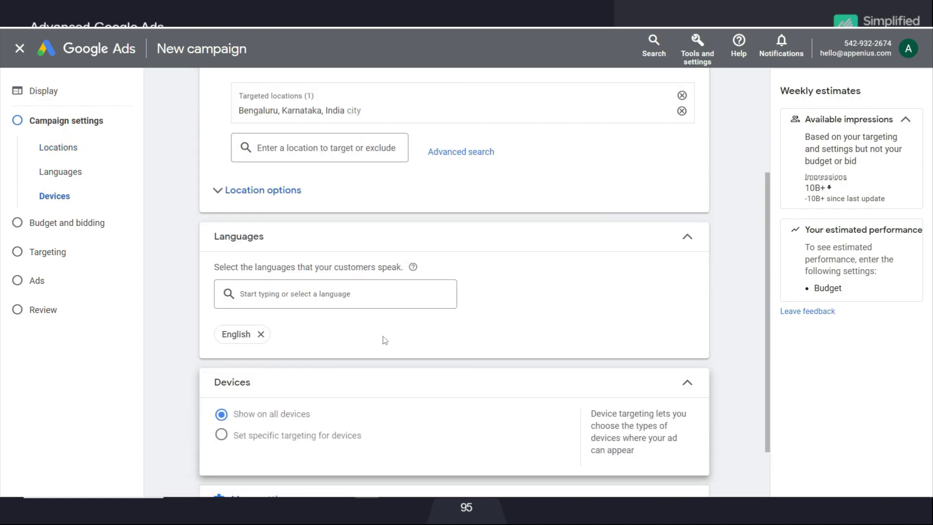
scroll(385, 340, down, 2)
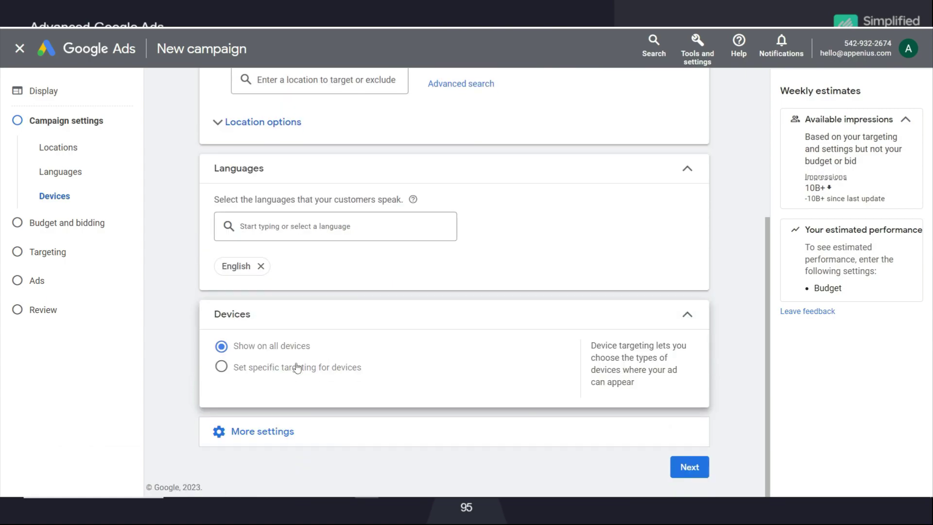
click(223, 370)
scroll(344, 364, down, 3)
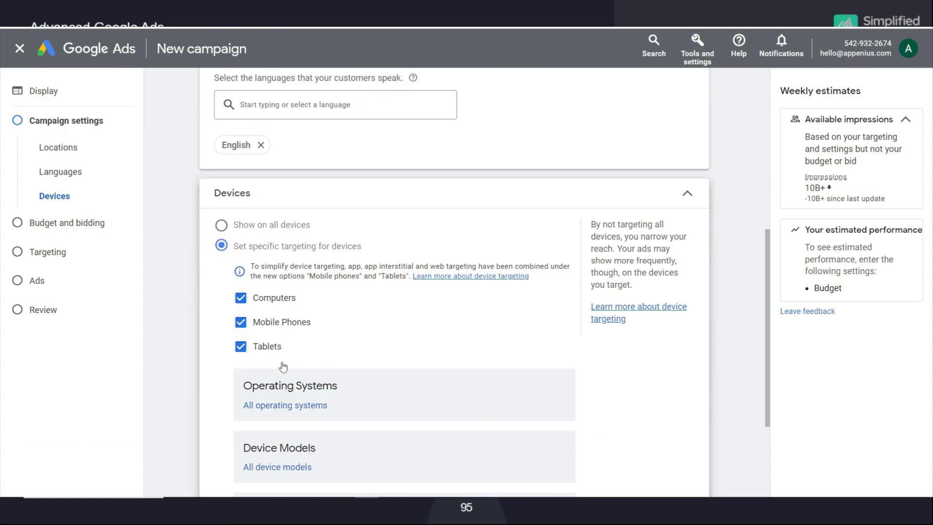
click(222, 226)
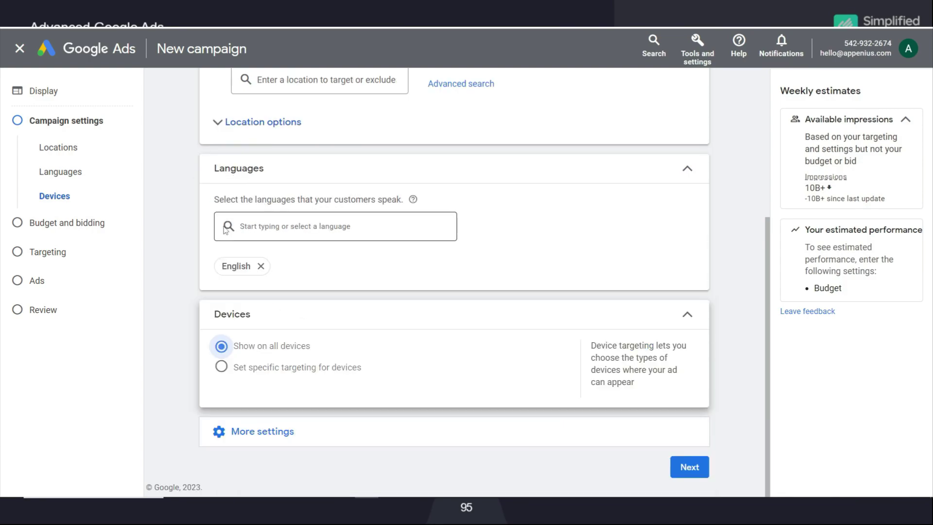
- Continue to budget and bidding and set the average daily budget to ₹500
click(692, 468)
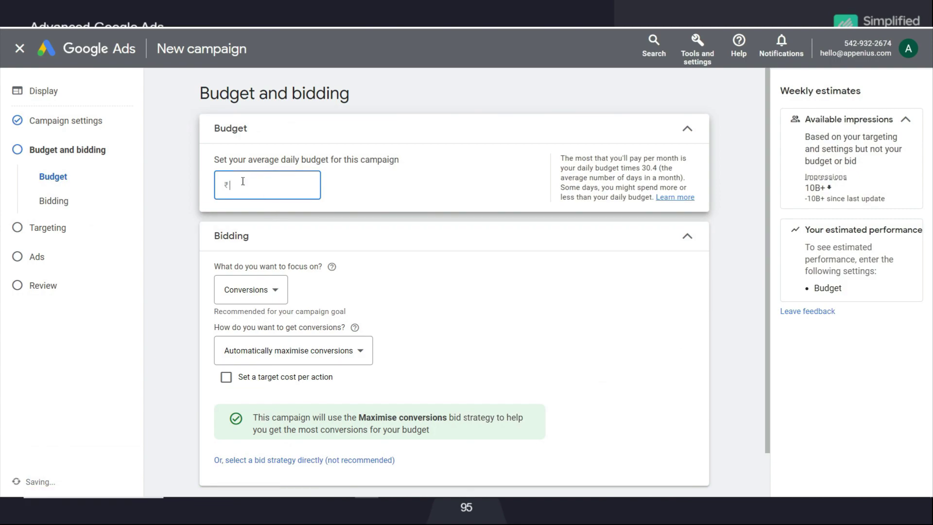
text(500)
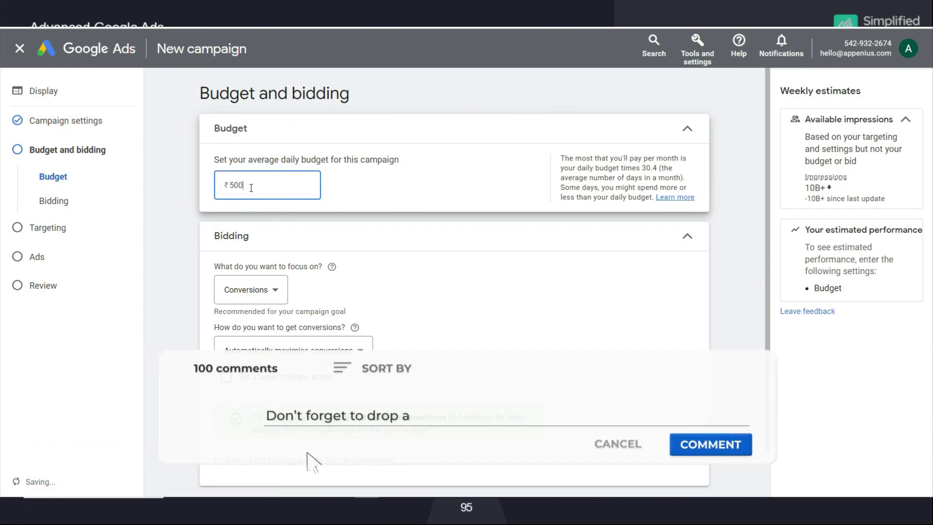
click(335, 194)
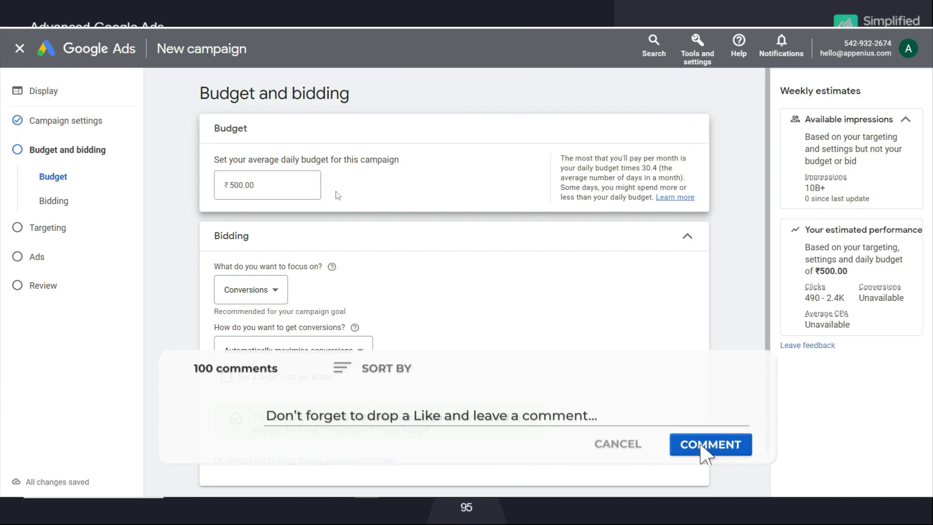
- Check the bidding focus options, keep Conversions, and choose to automatically maximise conversions
click(275, 290)
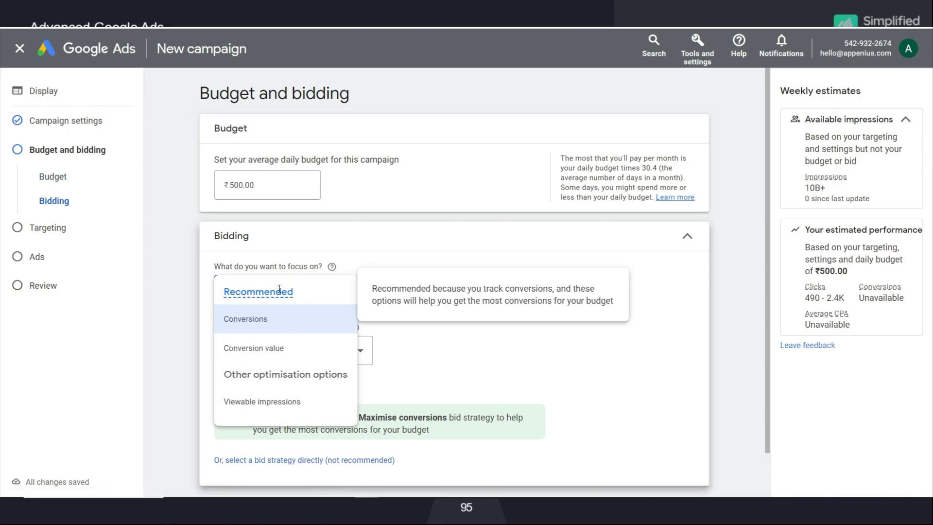
click(442, 372)
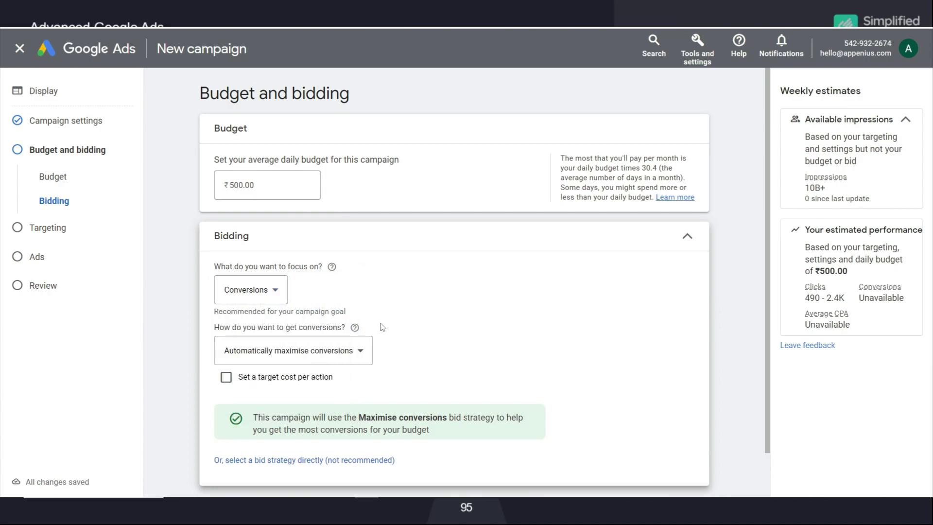
click(354, 355)
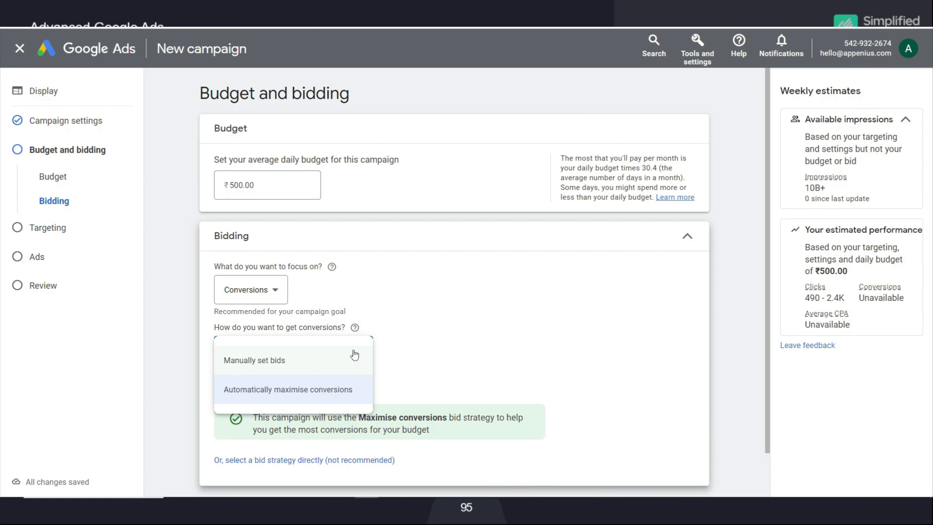
click(336, 391)
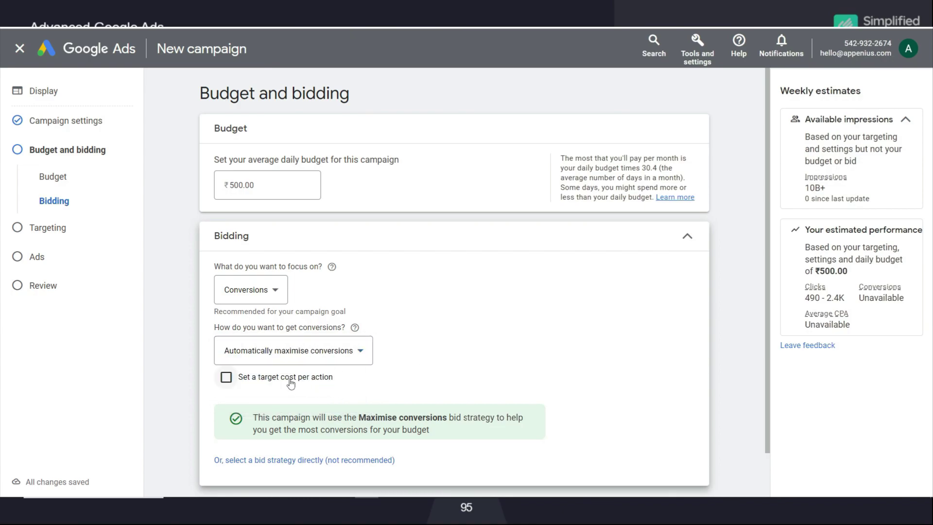
- Try a target cost per action of ₹5 for the bidding and turn the target off again
scroll(250, 384, down, 1)
click(227, 329)
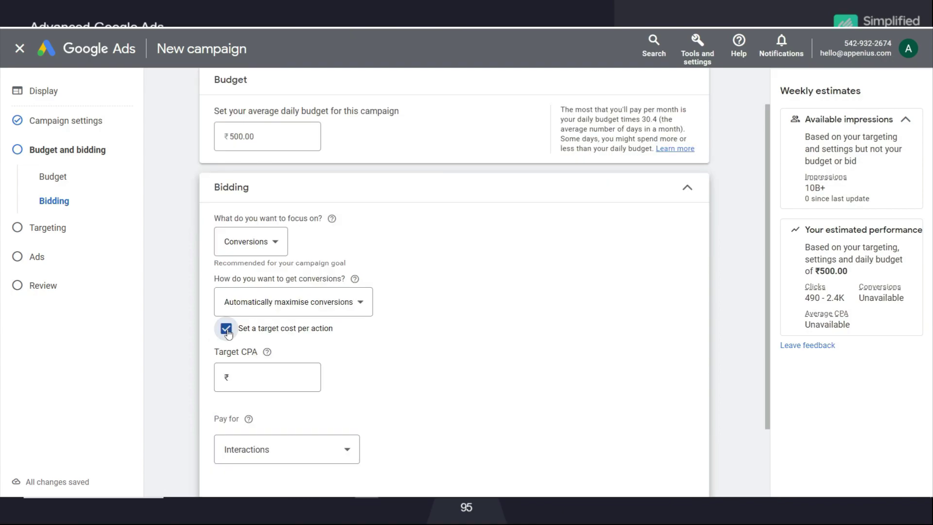
click(250, 376)
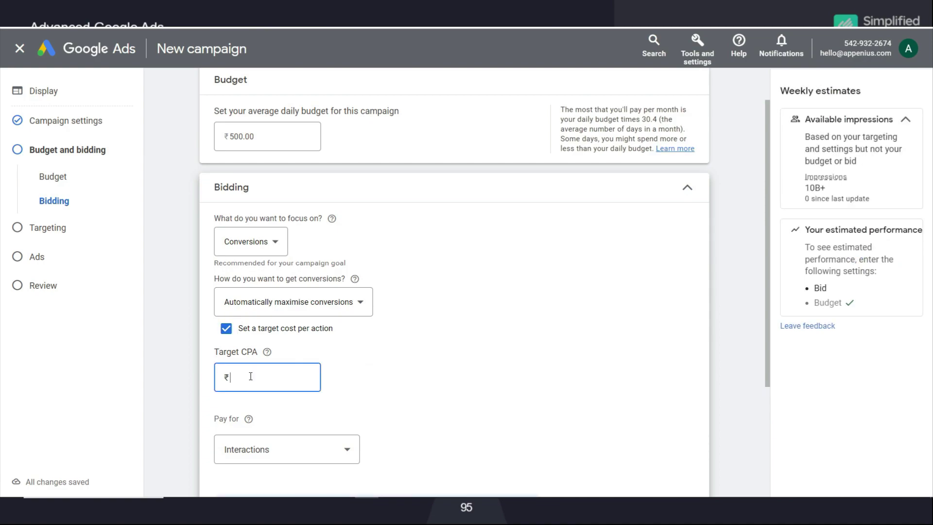
text(5)
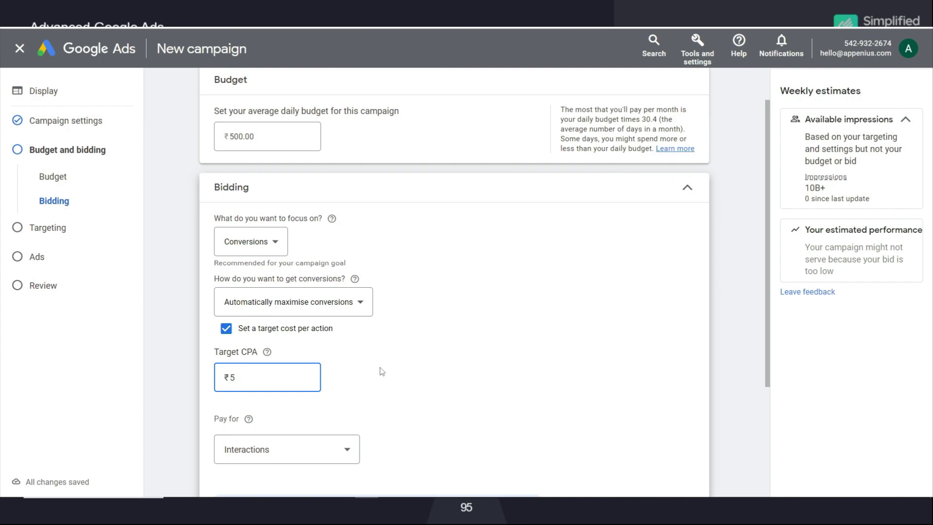
key(BackSpace)
click(229, 337)
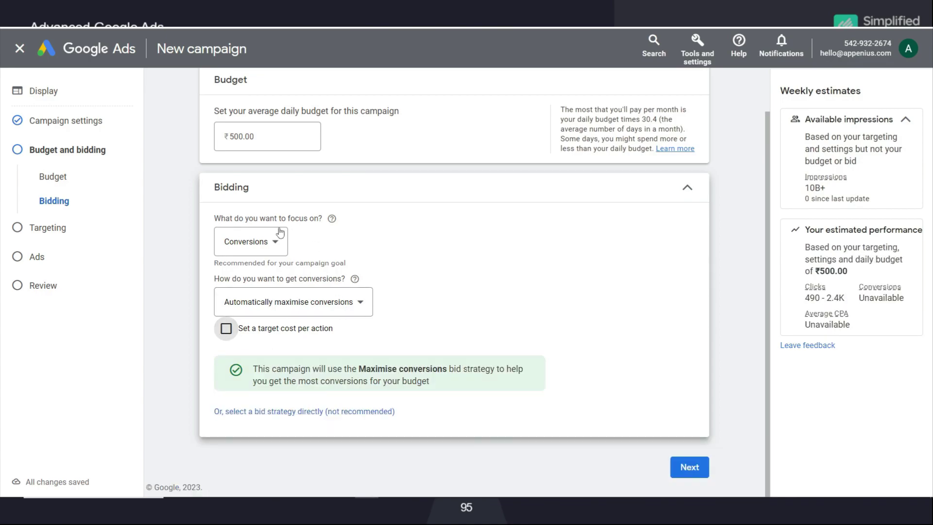
- Switch to selecting a bid strategy directly, keep Maximise conversions from the available strategies, and continue to targeting
click(287, 412)
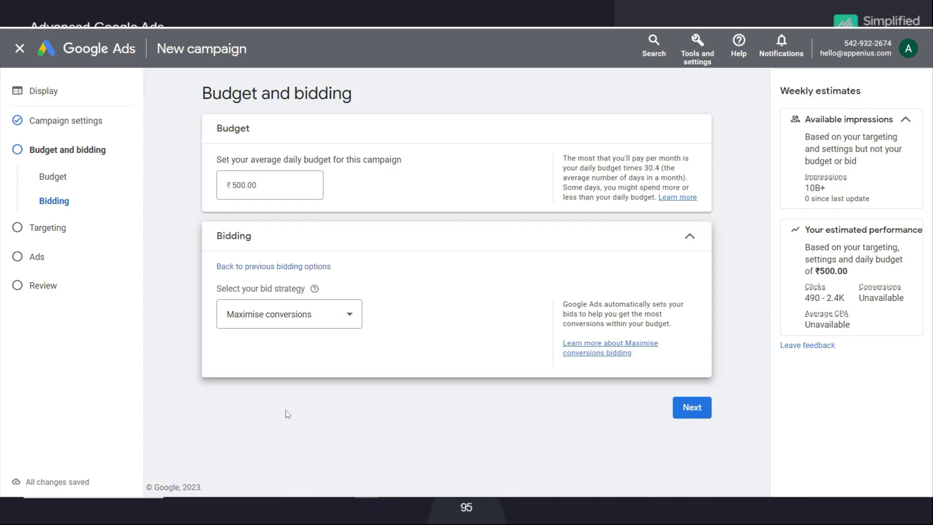
click(320, 321)
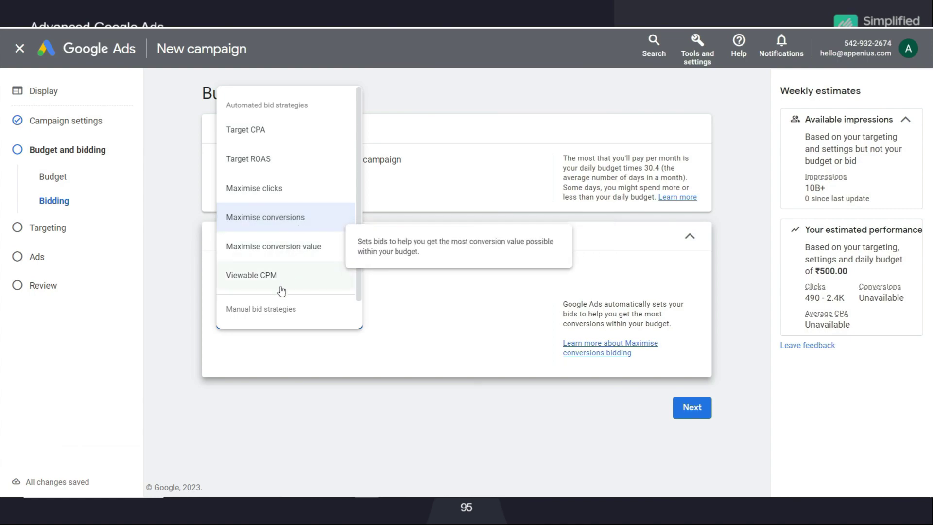
click(290, 223)
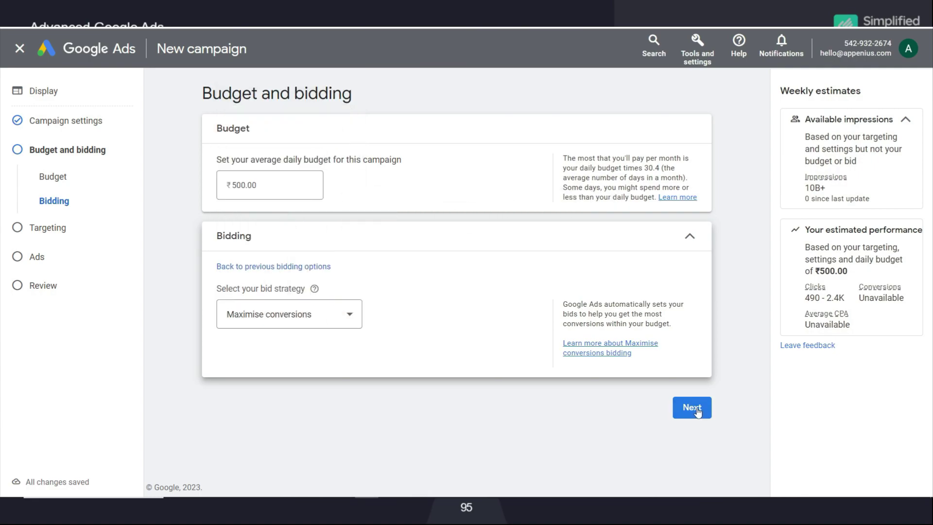
click(694, 410)
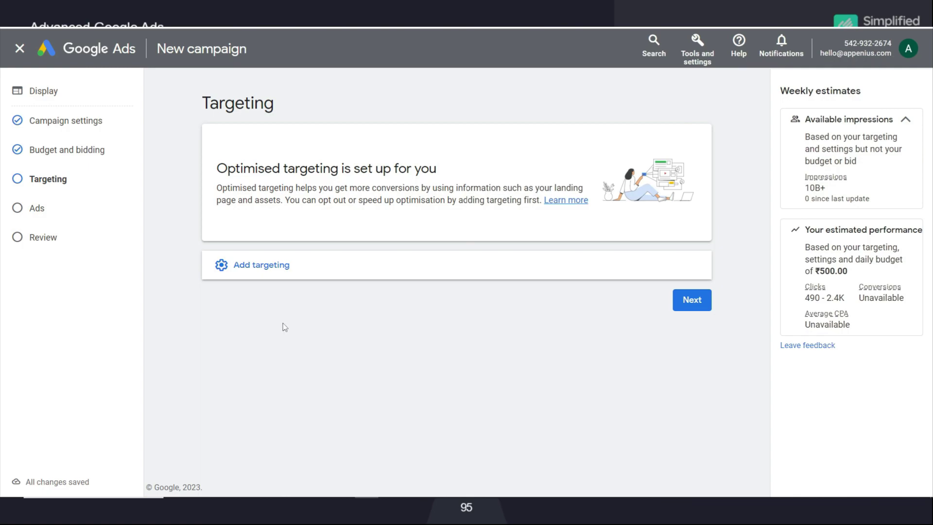
- Add audience segment targeting for Web Design & Development, Advertising & Marketing Services, SEO & SEM Services and Web Services
click(255, 271)
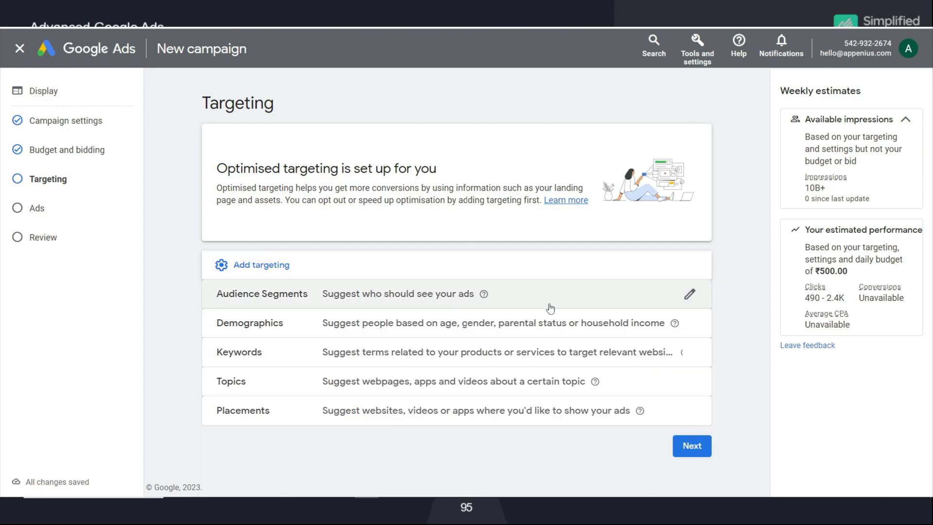
click(690, 295)
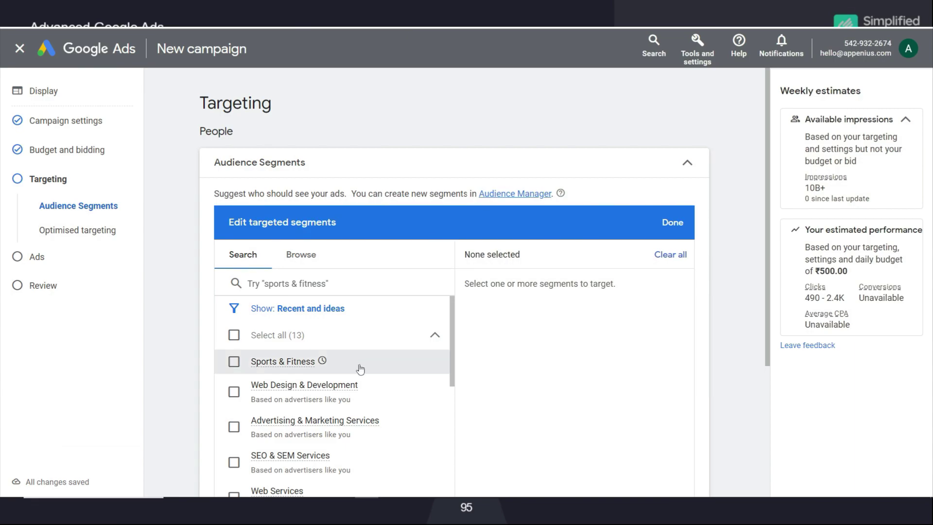
scroll(359, 369, down, 3)
scroll(358, 369, up, 2)
click(233, 343)
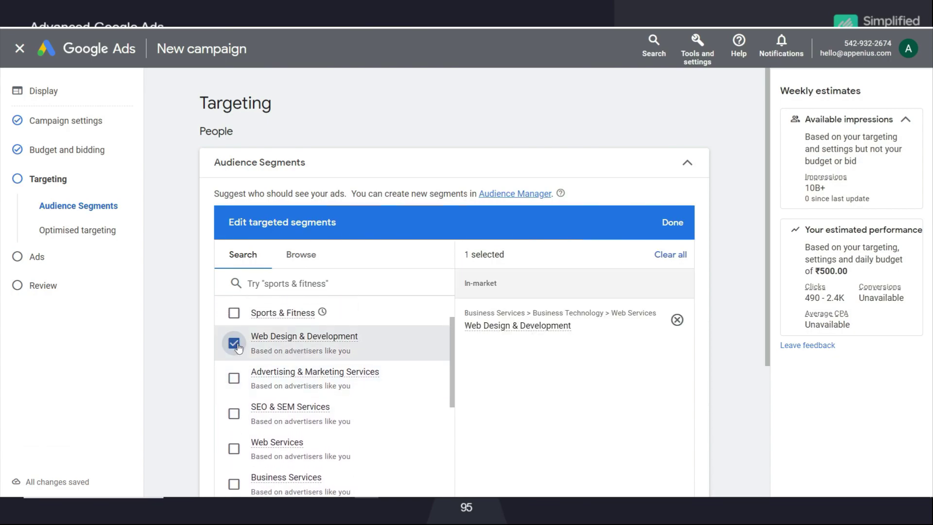
click(233, 378)
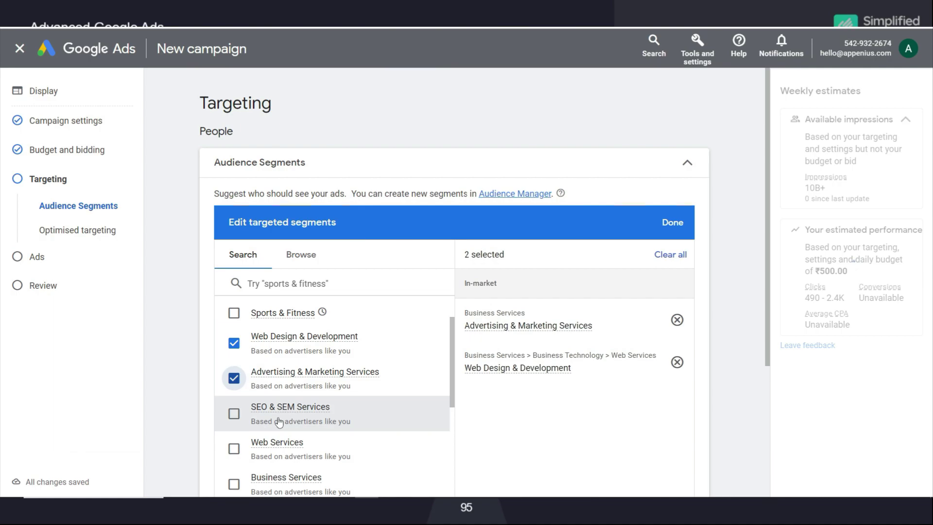
click(234, 414)
click(234, 448)
scroll(298, 455, down, 6)
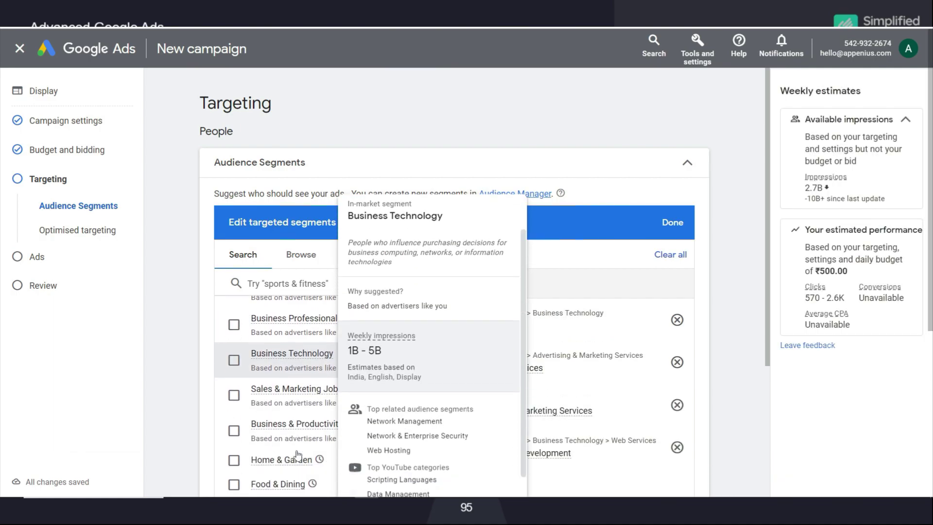
scroll(340, 333, up, 8)
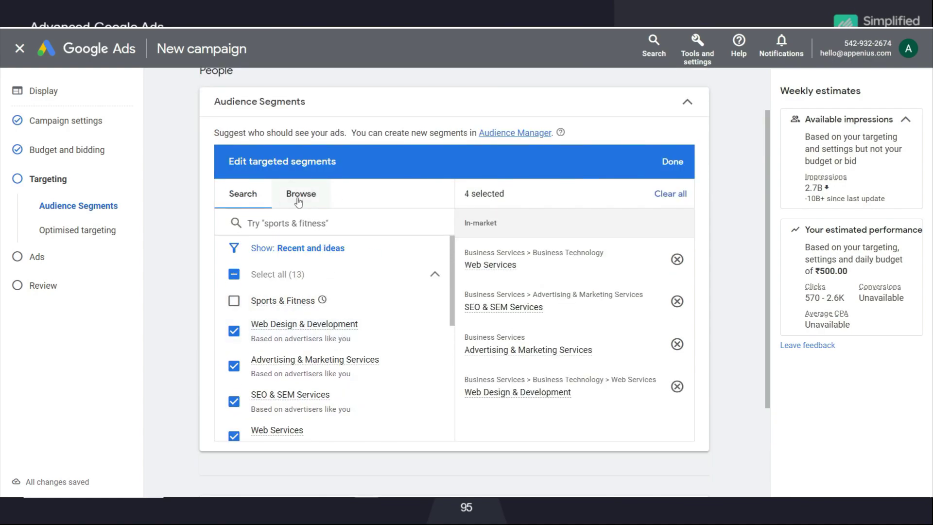
- Browse the audience segment categories and finish editing the targeted segments
click(299, 199)
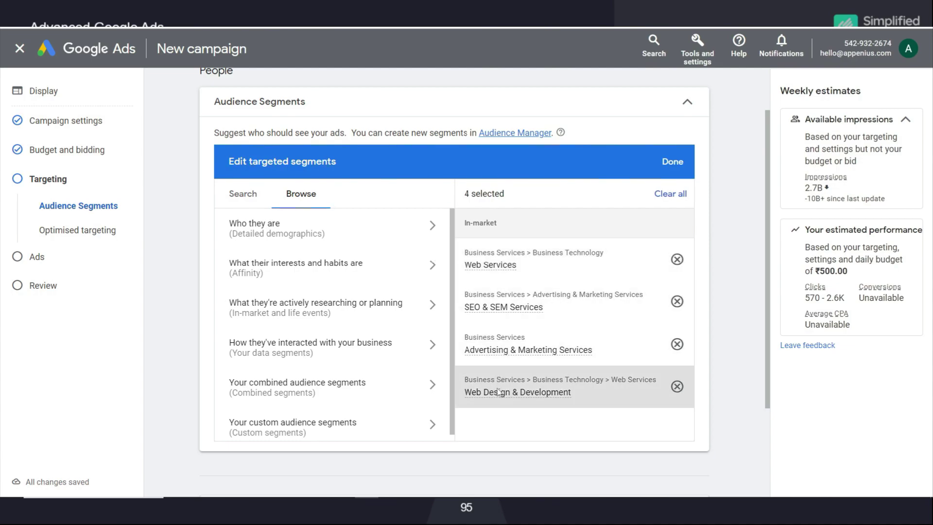
mouse_move(492, 390)
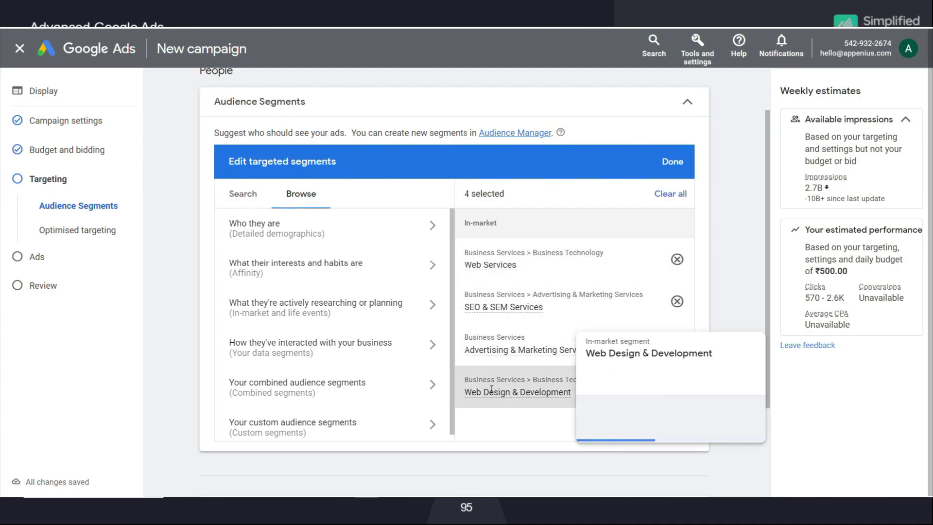
click(674, 163)
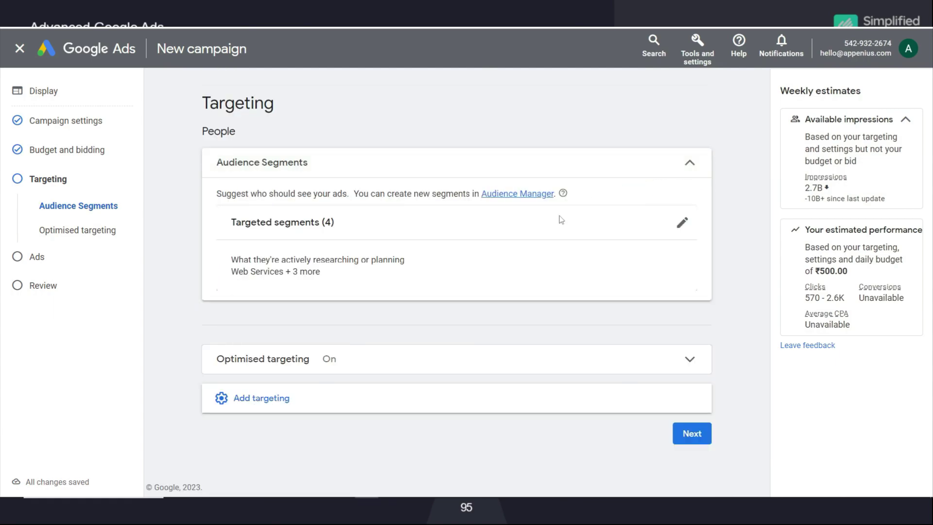
- Add demographics targeting and keep all genders, ages, parental statuses and household incomes selected
click(262, 402)
scroll(266, 391, down, 1)
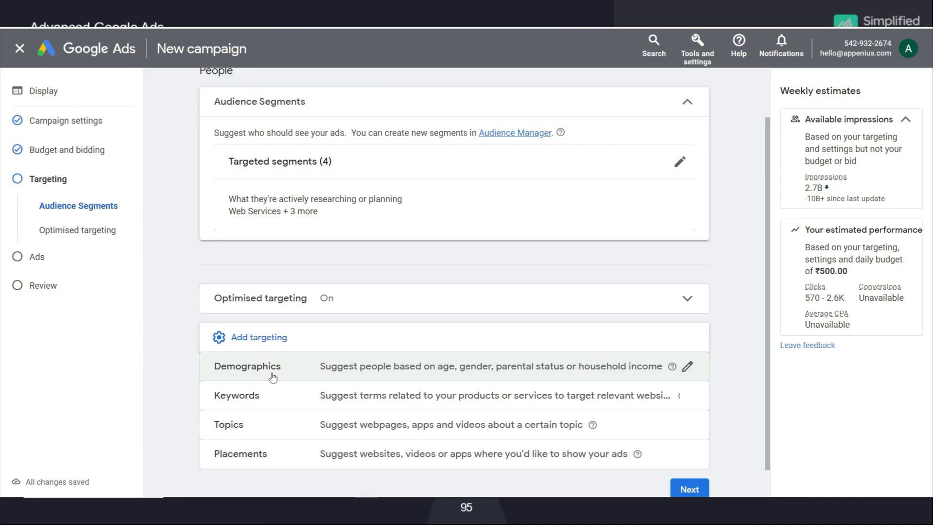
click(687, 368)
scroll(431, 335, down, 3)
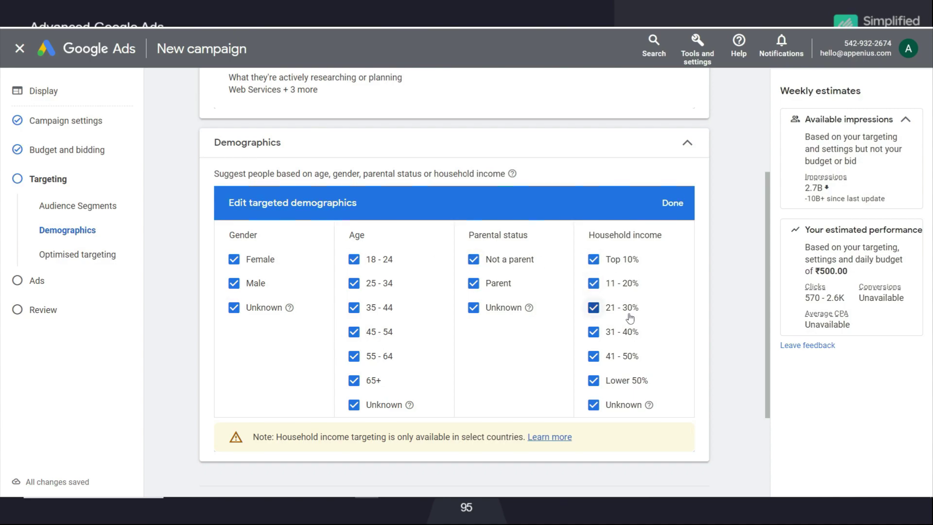
click(675, 208)
- Target keywords web development agency, website development agency, custom website development, digital marketing agency, website design and development company, custom web development agency, web development company in Bangalore
click(268, 423)
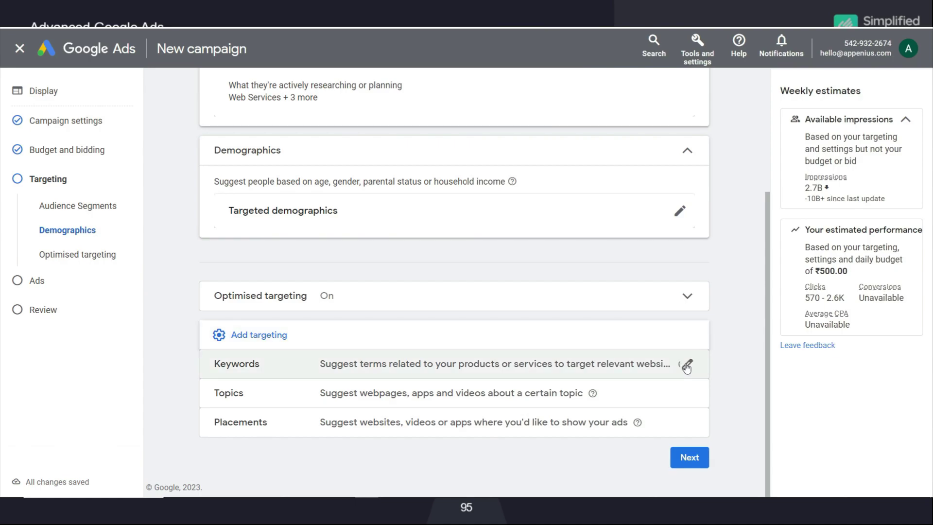
click(687, 364)
click(361, 274)
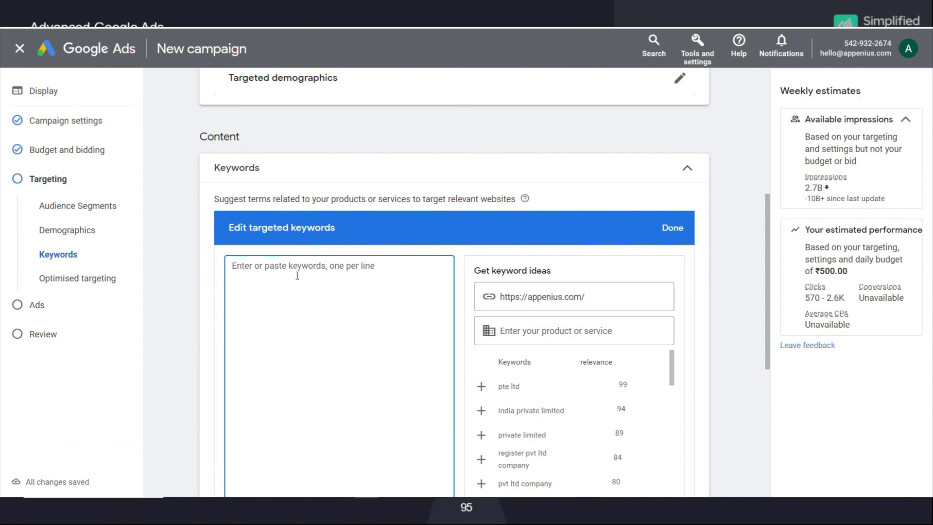
text(web development agency website development agency custom website development digital marketing agency website design and development company custom web development agency web development company in Bangalore)
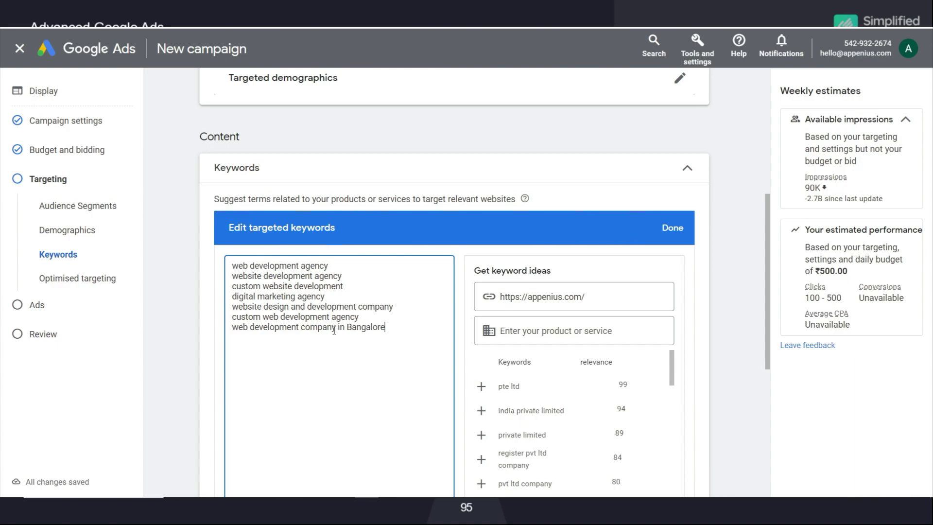
click(671, 230)
- Add topics targeting, look through the topic categories and finish without selecting any specific topic
click(242, 423)
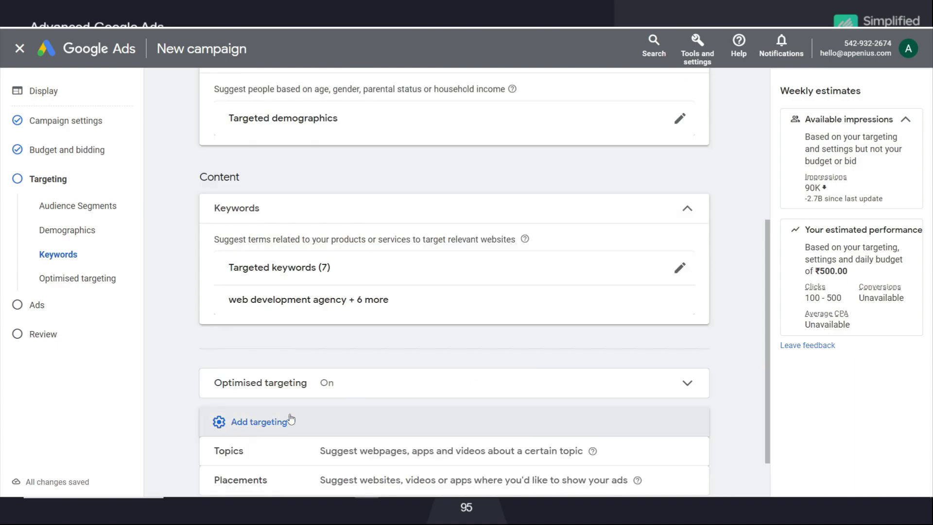
scroll(292, 418, down, 2)
click(389, 333)
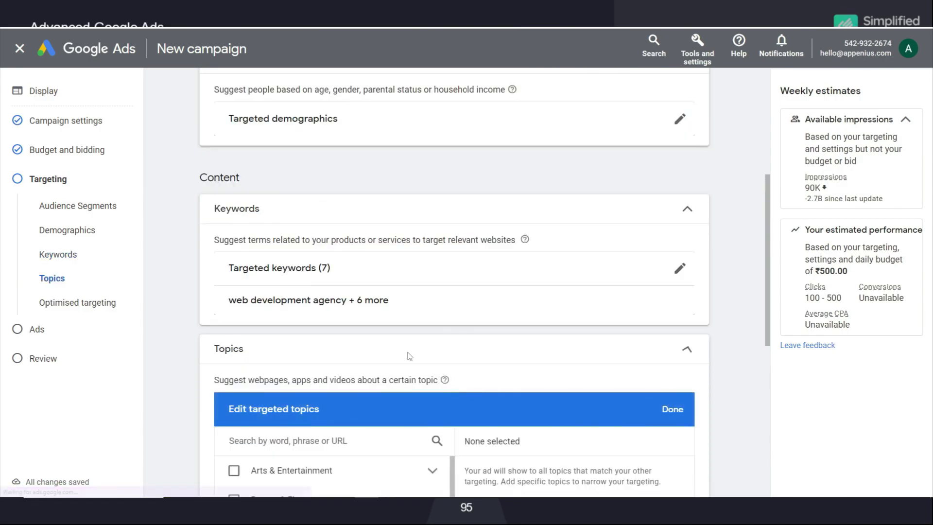
scroll(380, 340, down, 3)
scroll(379, 344, down, 1)
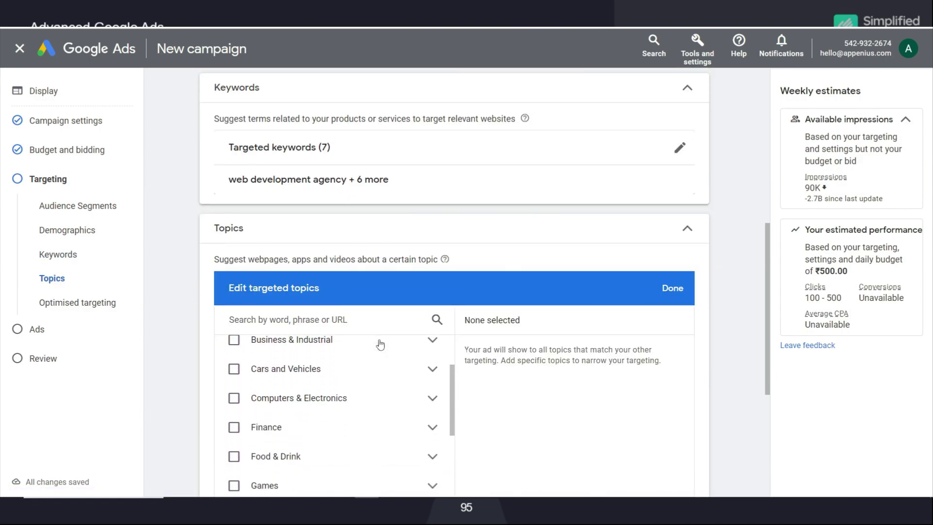
scroll(389, 291, down, 4)
scroll(396, 250, up, 4)
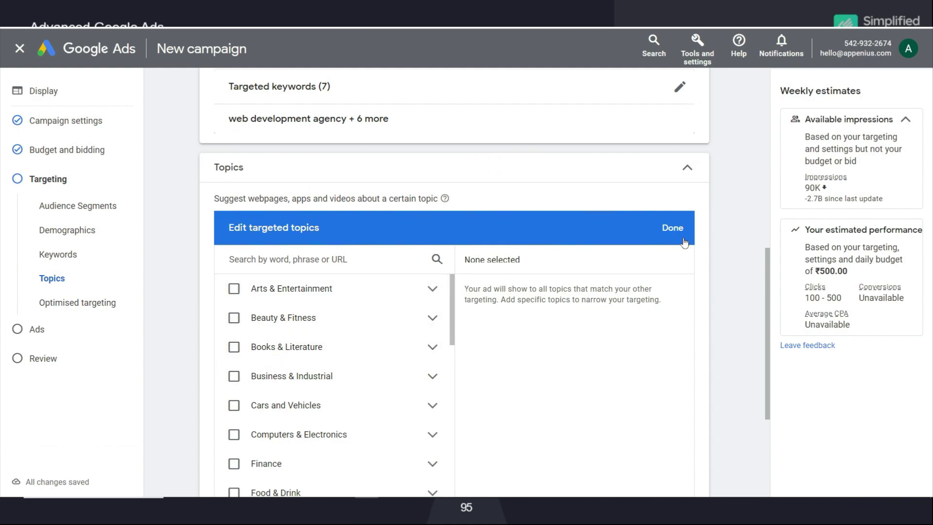
click(674, 228)
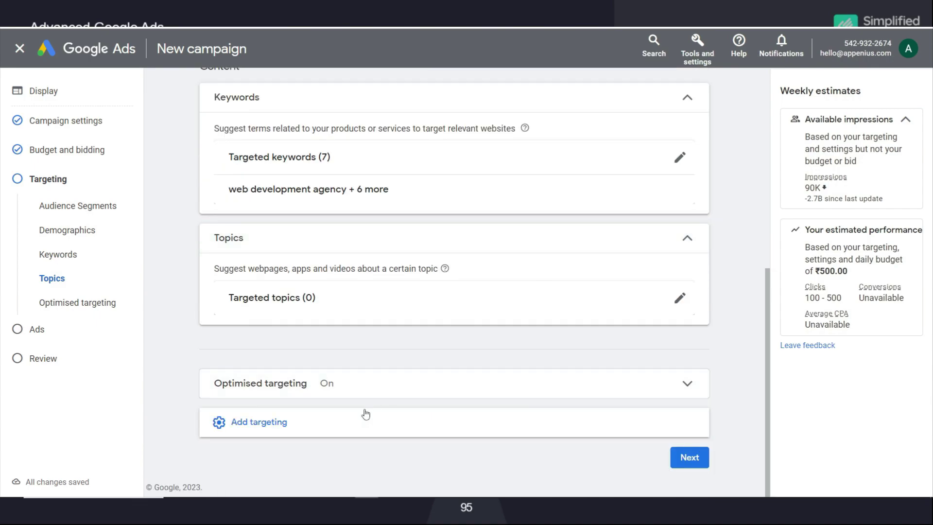
- Add placements targeting and search the YouTube channels for Simplified-E-learning
click(268, 423)
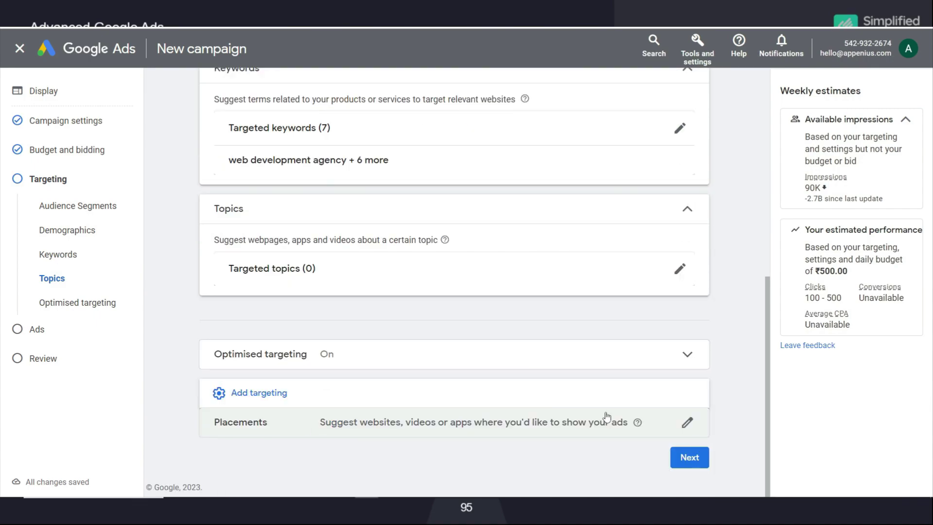
click(691, 425)
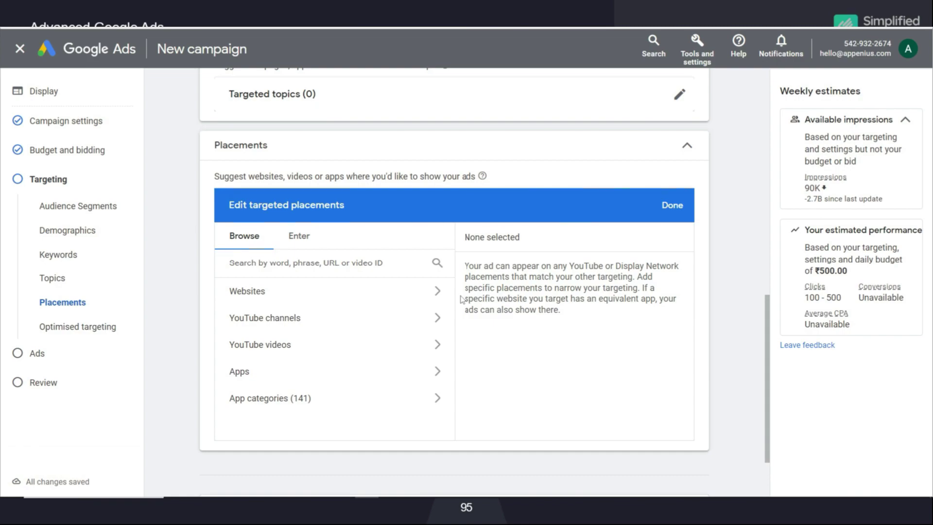
click(283, 324)
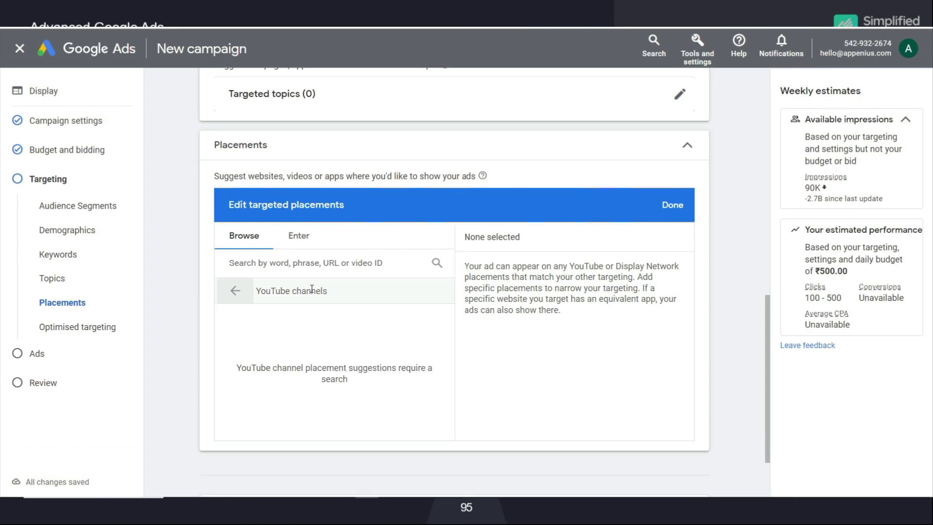
click(296, 265)
text(Sim)
key(Up)
key(Right)
key(Return)
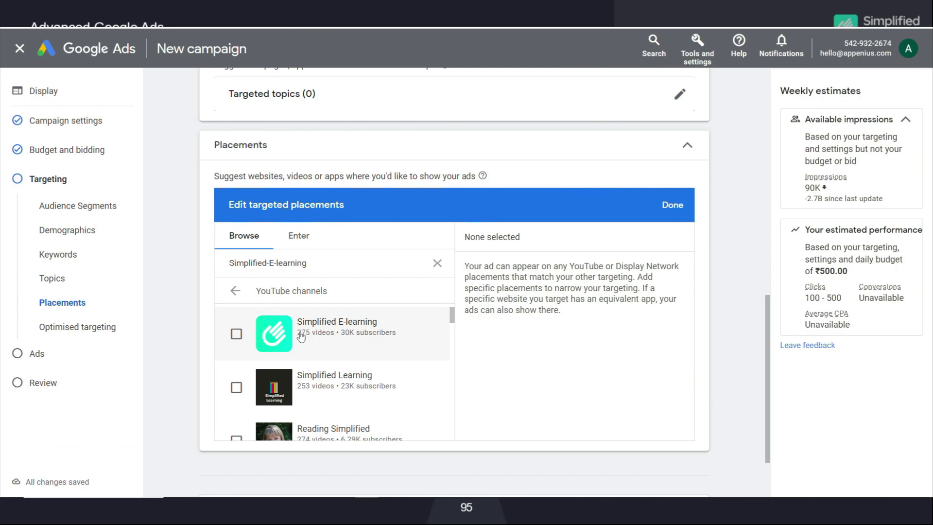
- Select the Simplified E-learning YouTube channel as a targeted placement, finish editing placements and continue to ad creation
click(236, 334)
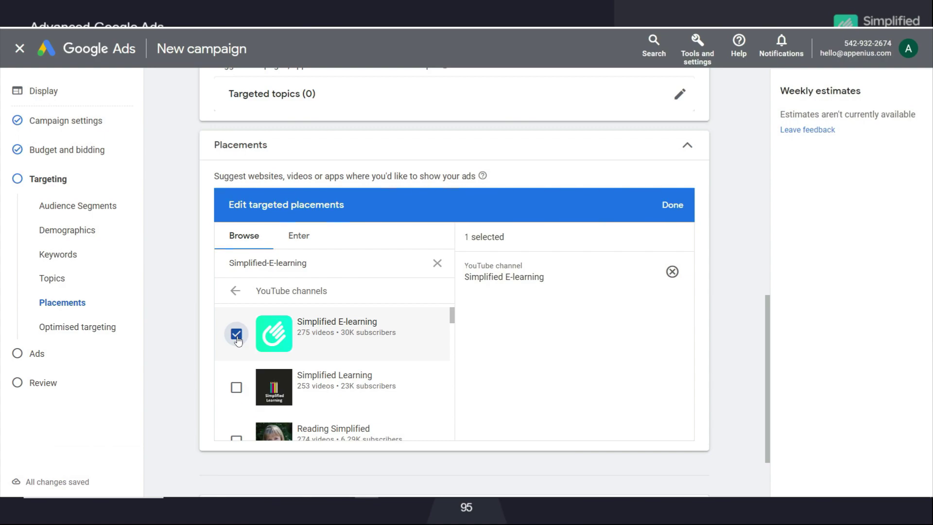
scroll(292, 372, down, 5)
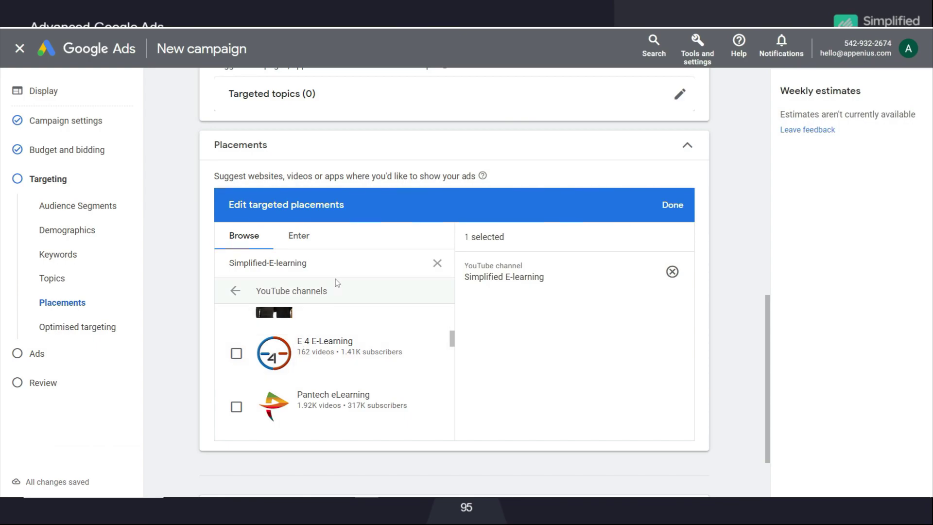
click(677, 209)
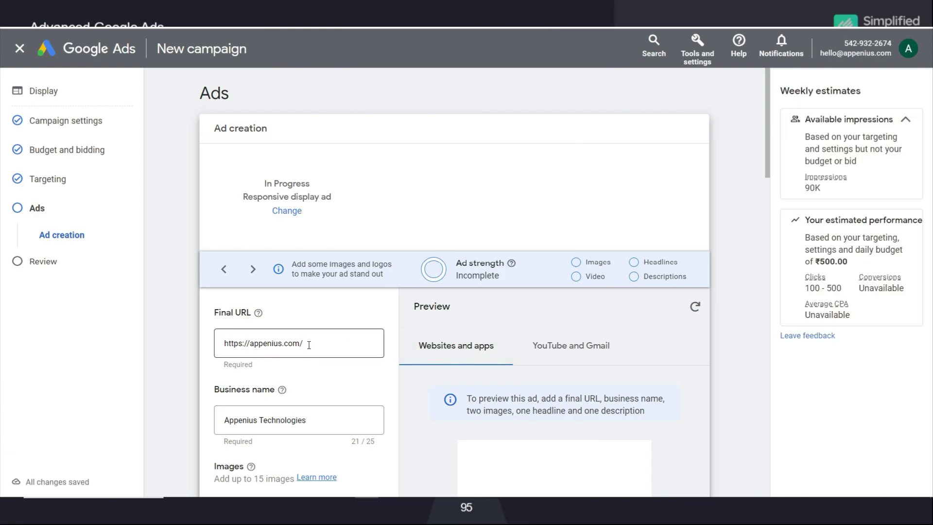
- Fill all 15 ad image slots with the suggested website images, recent assets and a digital marketing free stock image, and save the selection
scroll(313, 349, down, 3)
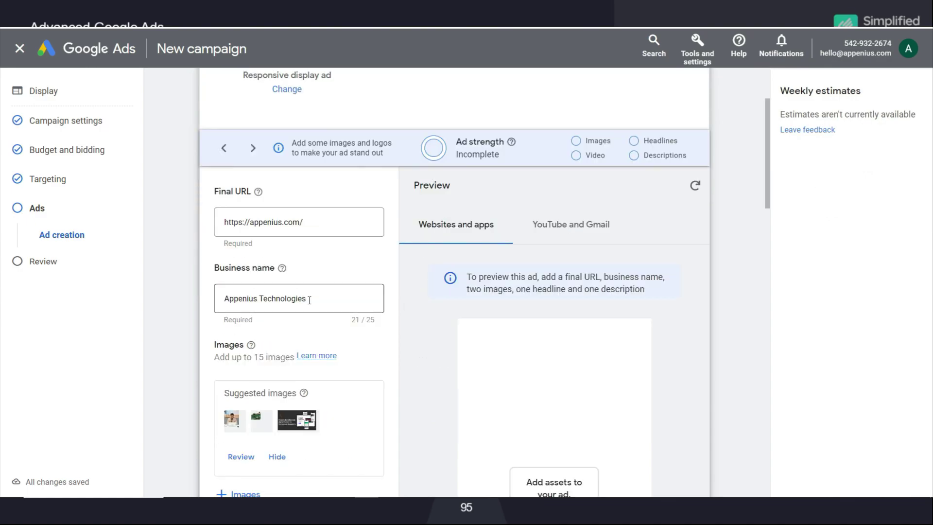
scroll(310, 300, down, 3)
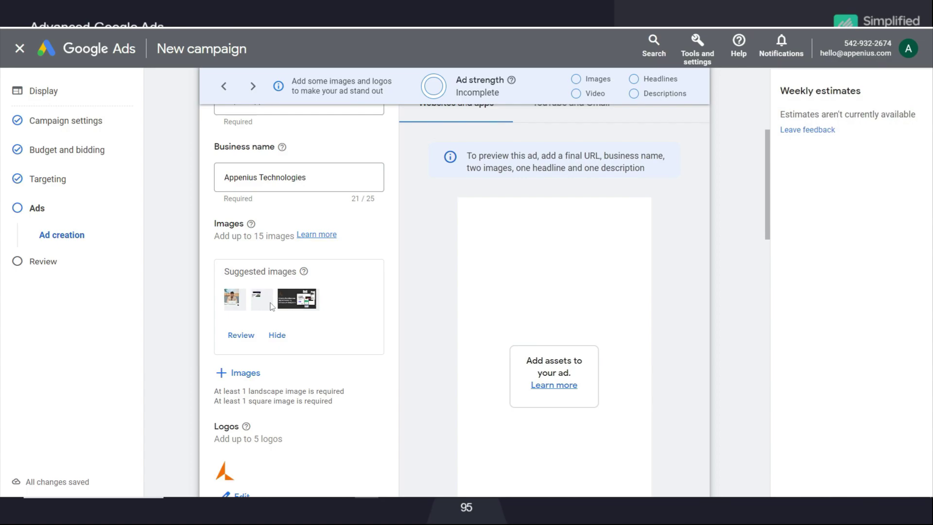
click(245, 338)
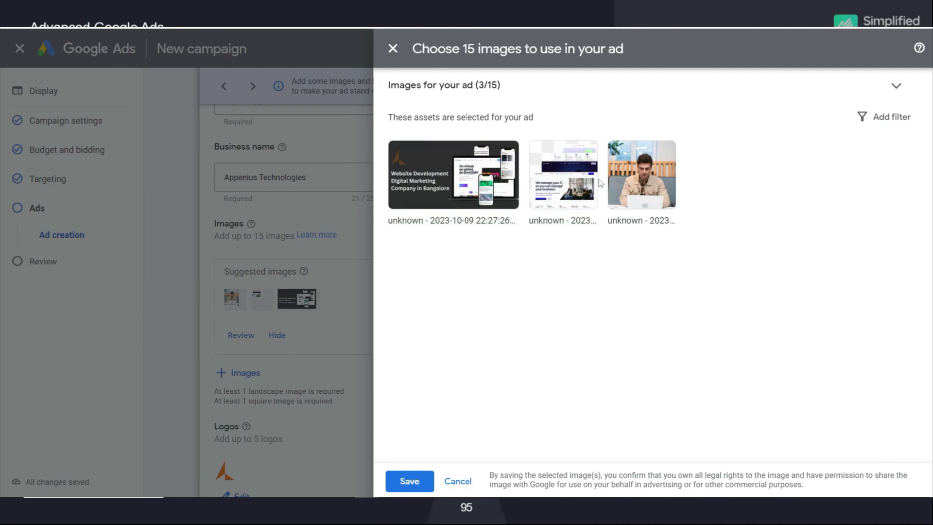
click(897, 86)
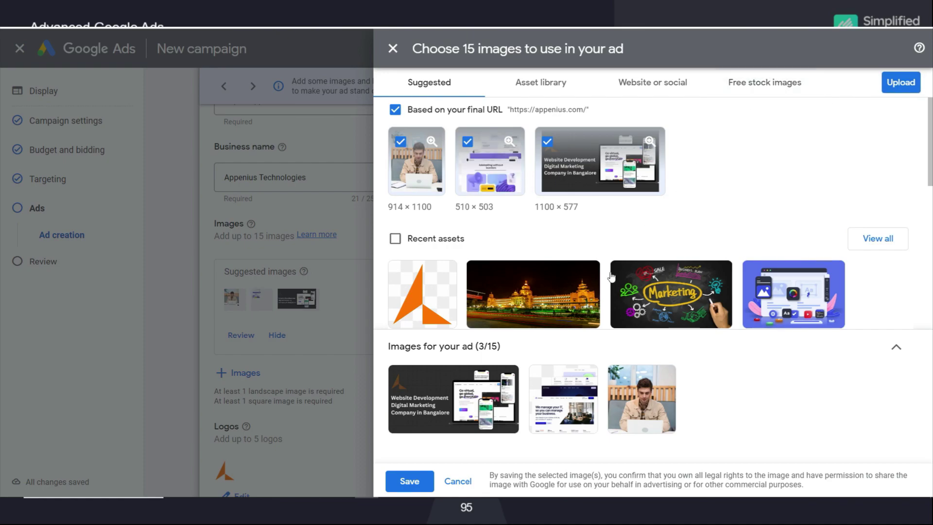
click(533, 294)
click(671, 294)
click(804, 290)
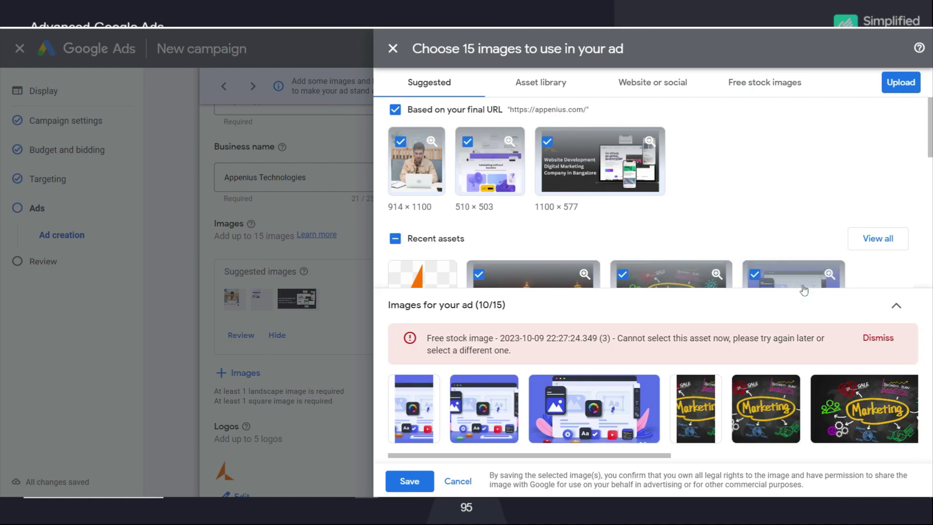
scroll(549, 313, down, 7)
click(413, 216)
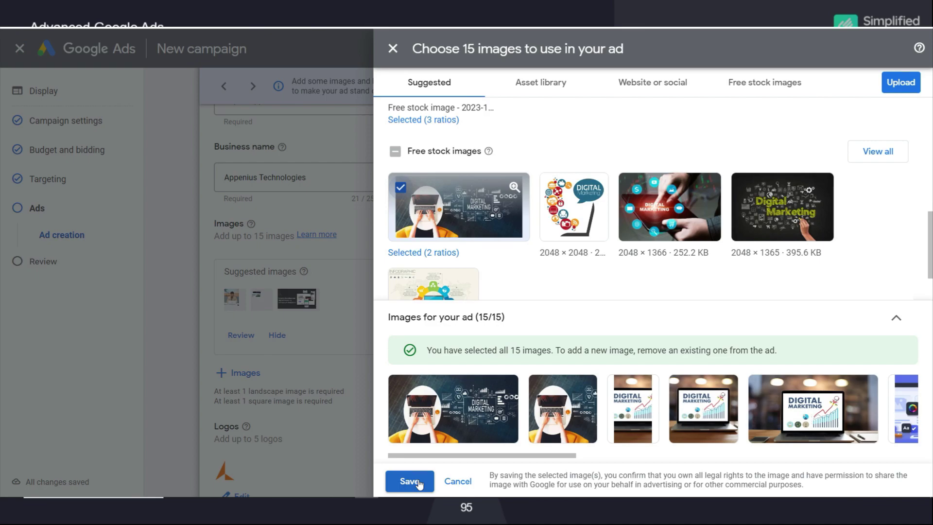
click(410, 481)
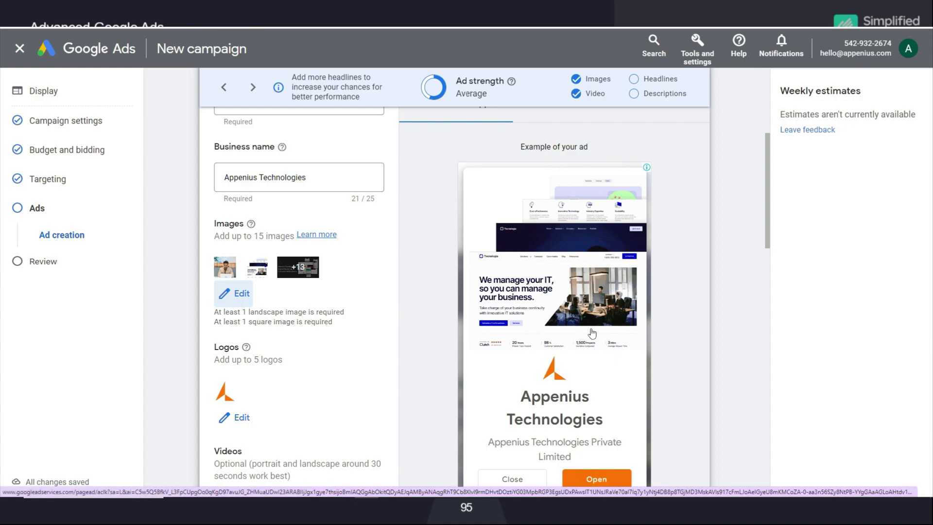
- Examine several website and app previews of the ad, and check the selected logo without changing it
scroll(592, 334, down, 3)
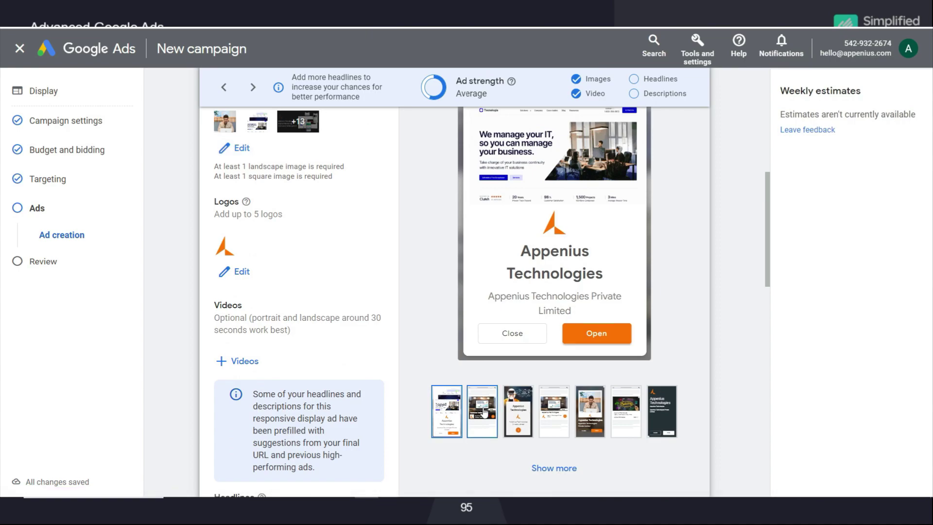
scroll(545, 357, up, 1)
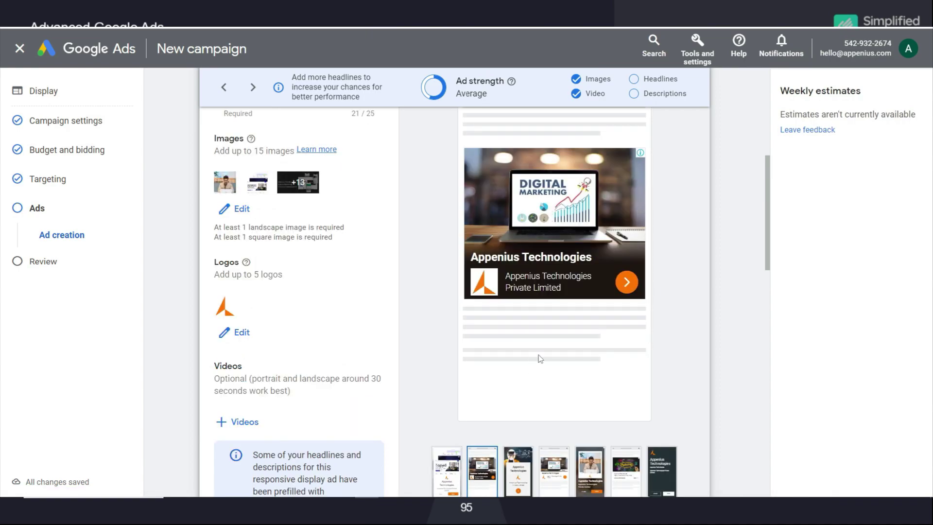
key(ctrl+minus)
click(542, 419)
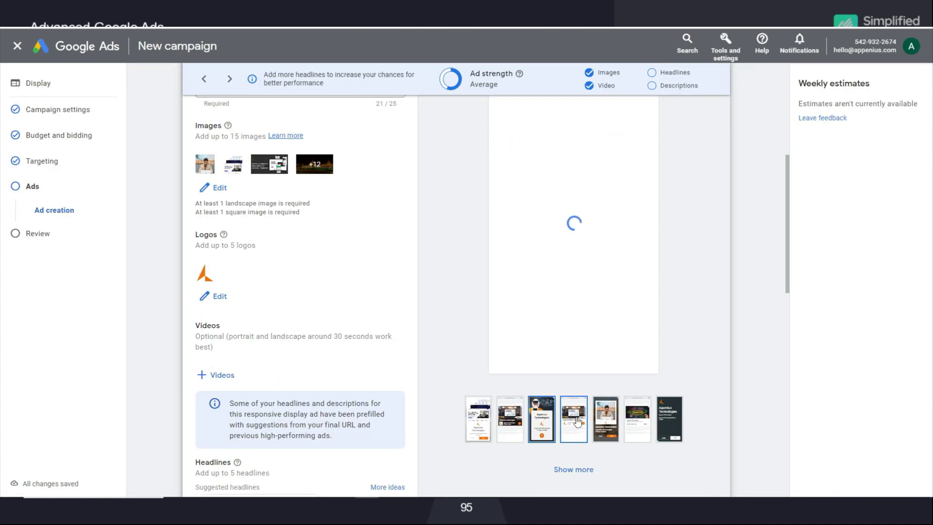
click(670, 419)
scroll(616, 356, up, 1)
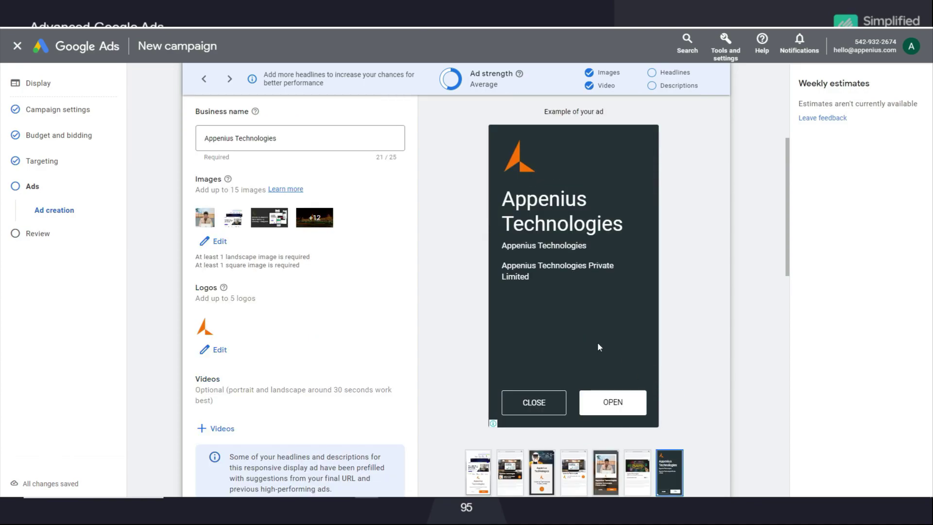
click(216, 349)
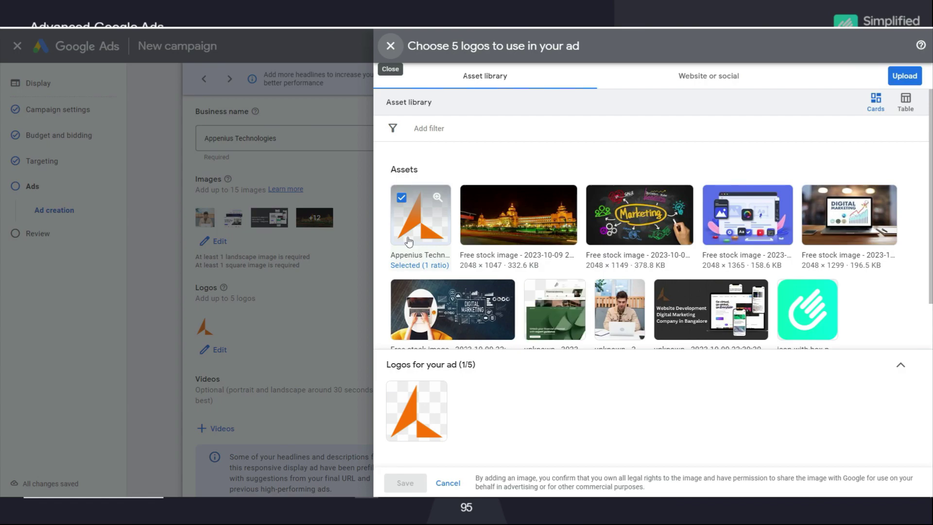
click(390, 46)
- Add the SEO Full Course video from the asset library to the ad and save the video selection
click(216, 322)
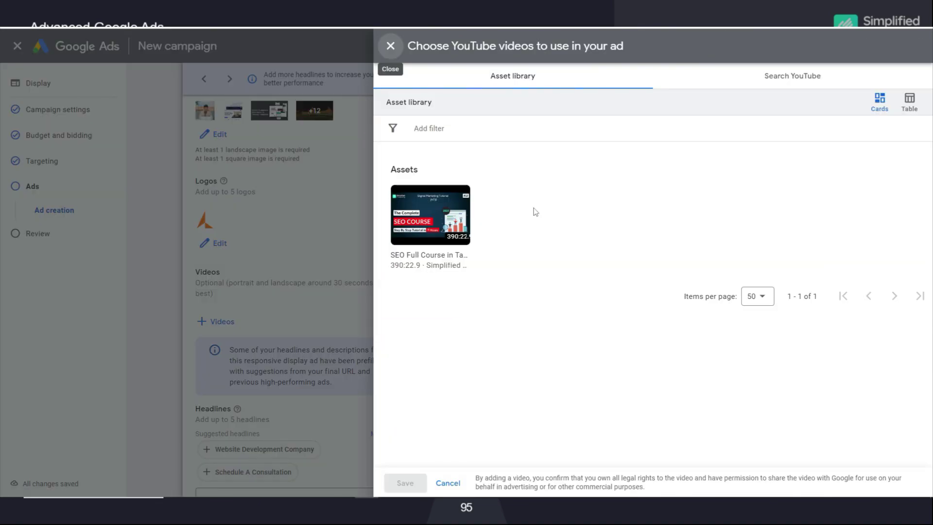
mouse_move(432, 242)
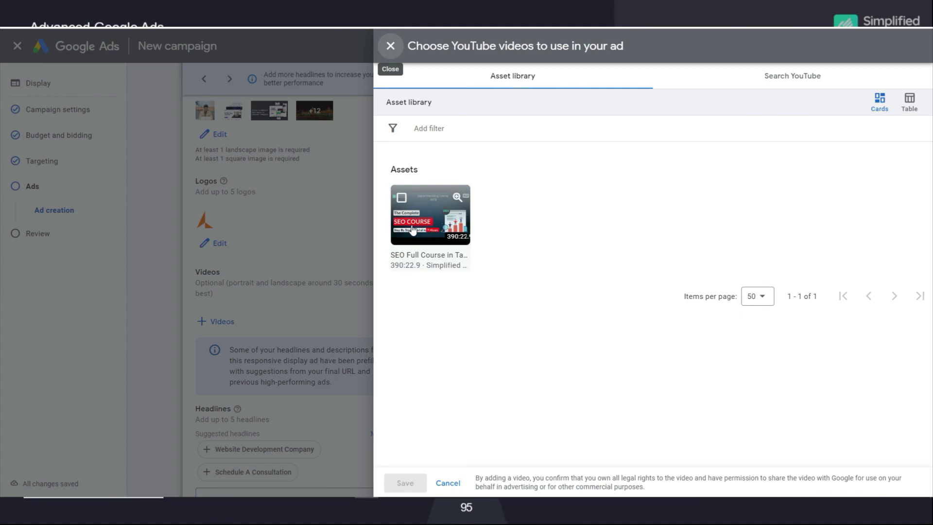
click(402, 198)
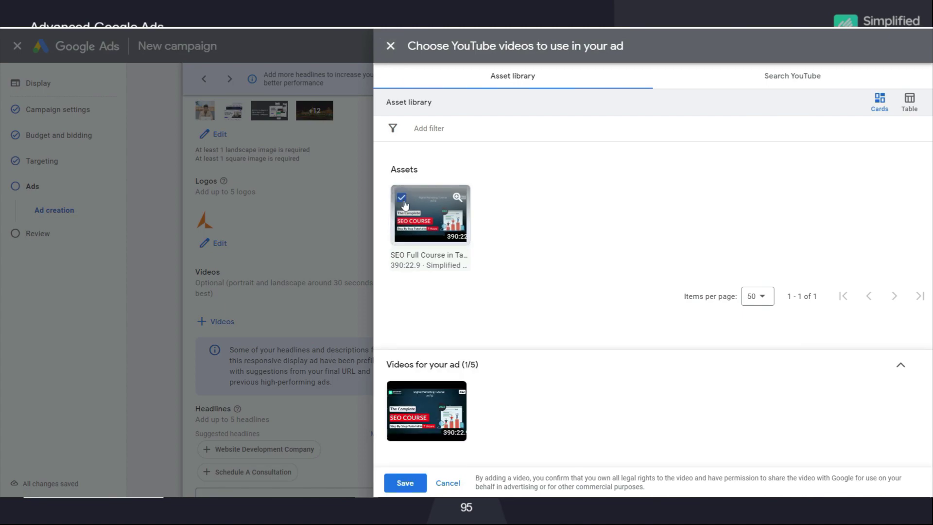
click(792, 77)
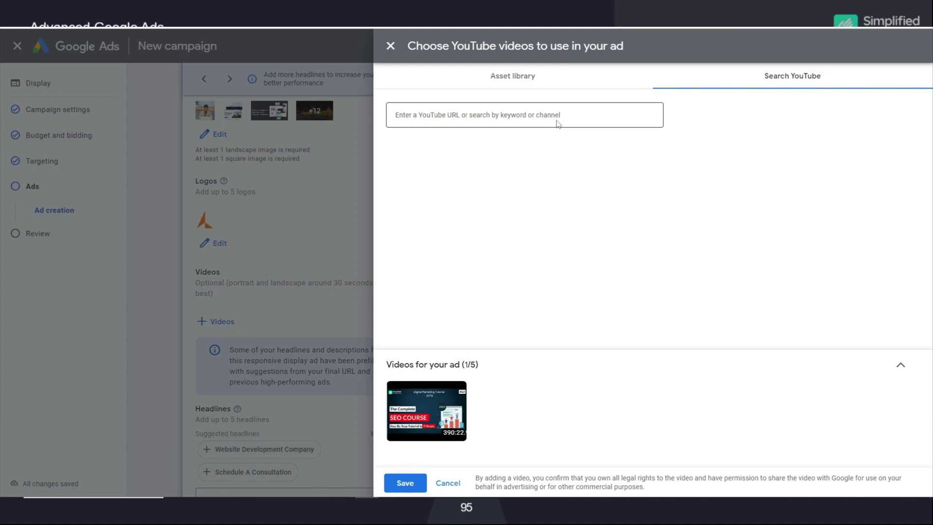
click(405, 483)
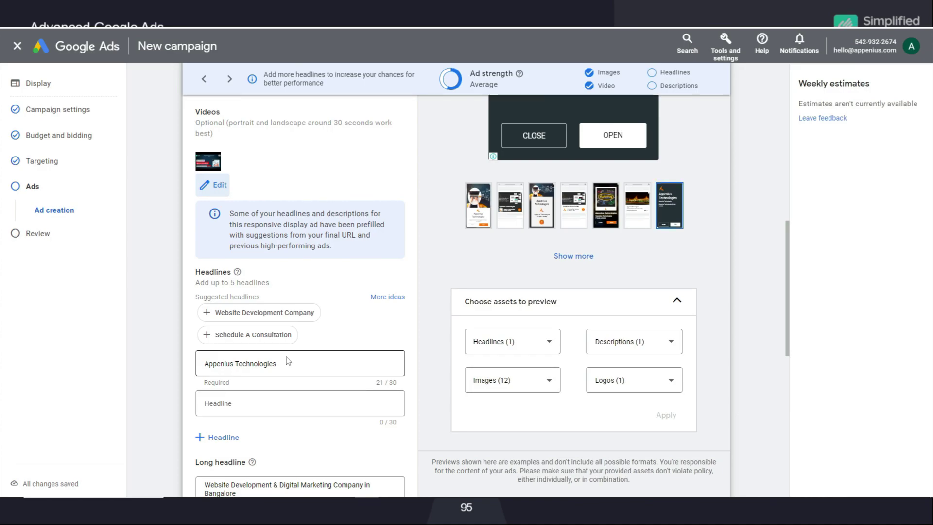
- Set the first three headlines to website development services, website development agency and digital marketing company
scroll(287, 360, down, 1)
click(253, 311)
key(ctrl+a)
text(website development services)
click(243, 374)
text(website development agency)
click(238, 418)
text(digital marketing company)
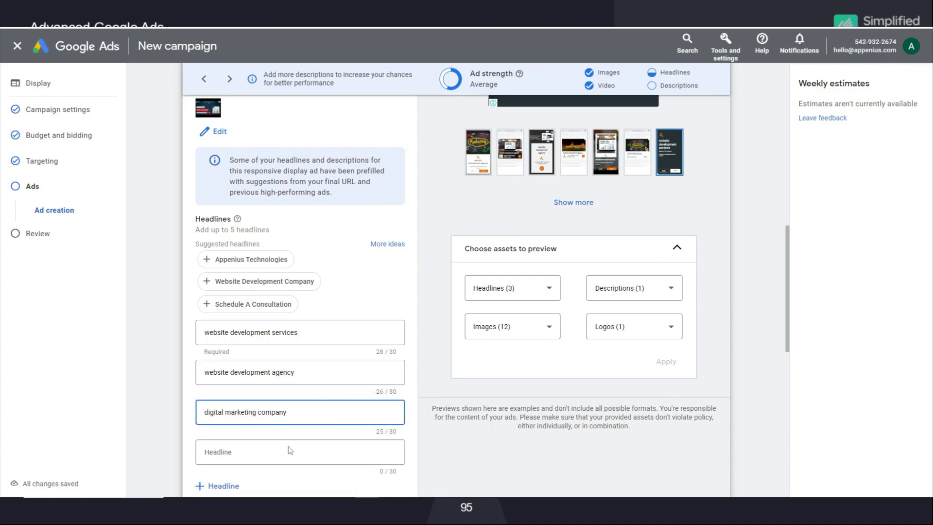
- Add custom website development and web development services as the fourth and fifth headlines
click(272, 451)
text(custom website development)
scroll(278, 431, down, 4)
key(Tab)
text(web development services)
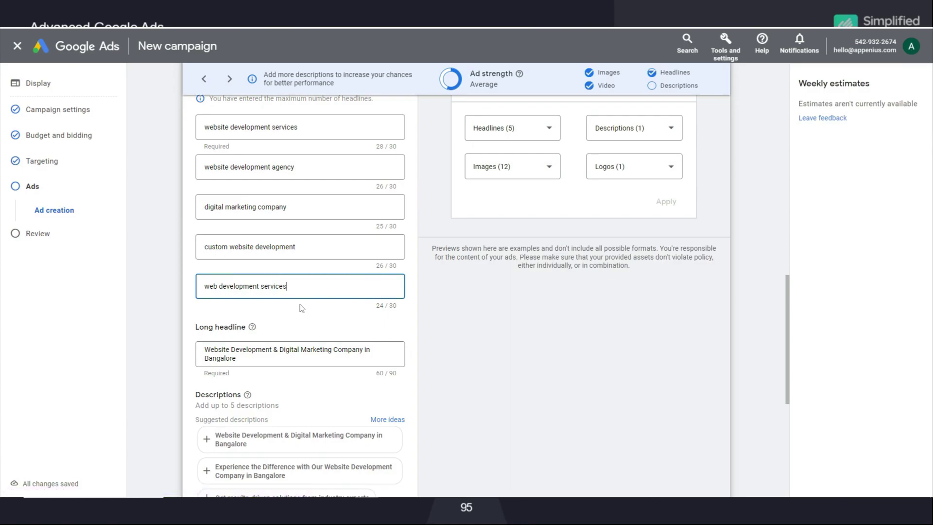
- Fill all five ad descriptions with Bangalore website development copy, the last being Website Development & Digital Marketing Company in Bangalore
scroll(301, 308, down, 1)
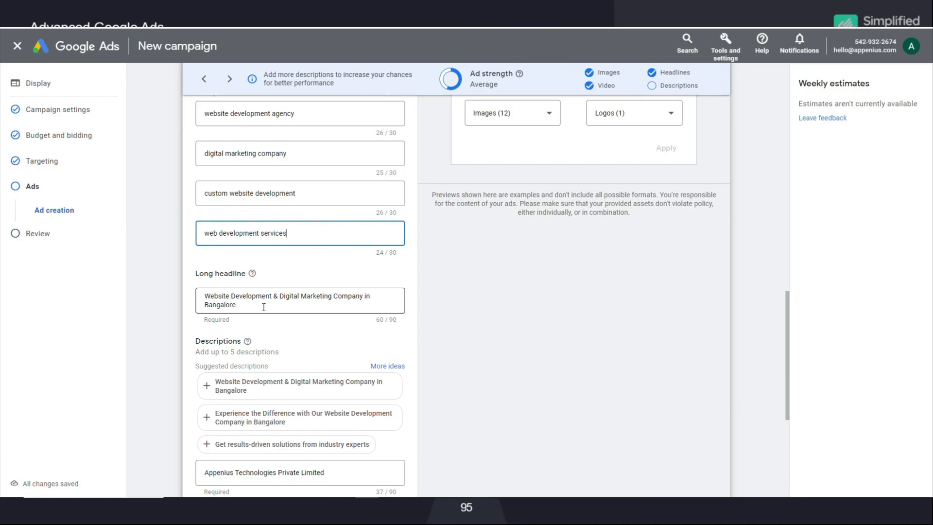
scroll(263, 308, down, 3)
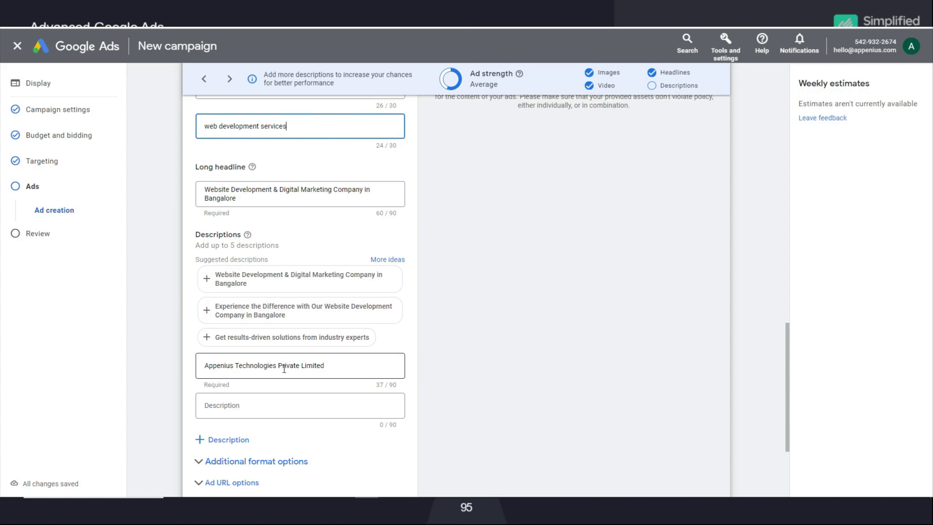
click(308, 366)
click(244, 444)
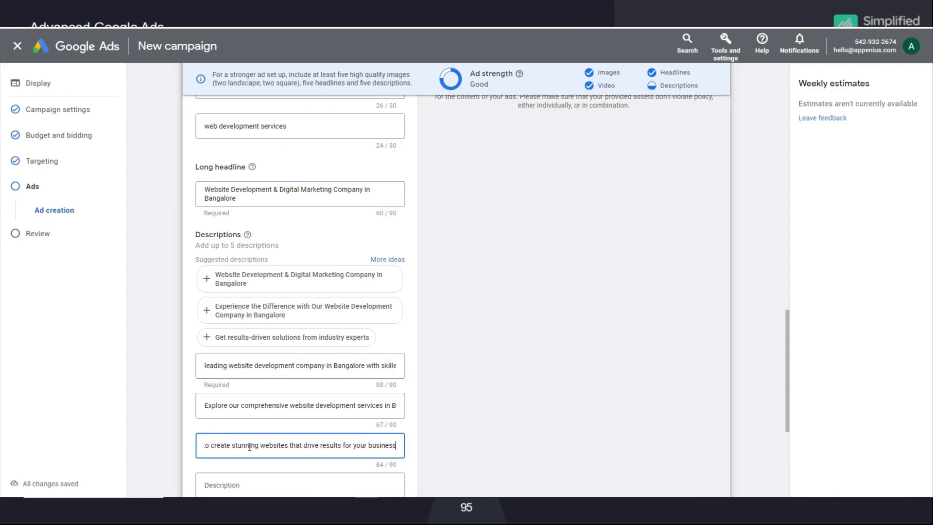
click(267, 433)
text(Website Development & Digital Marketing Company in Bangalore)
key(Escape)
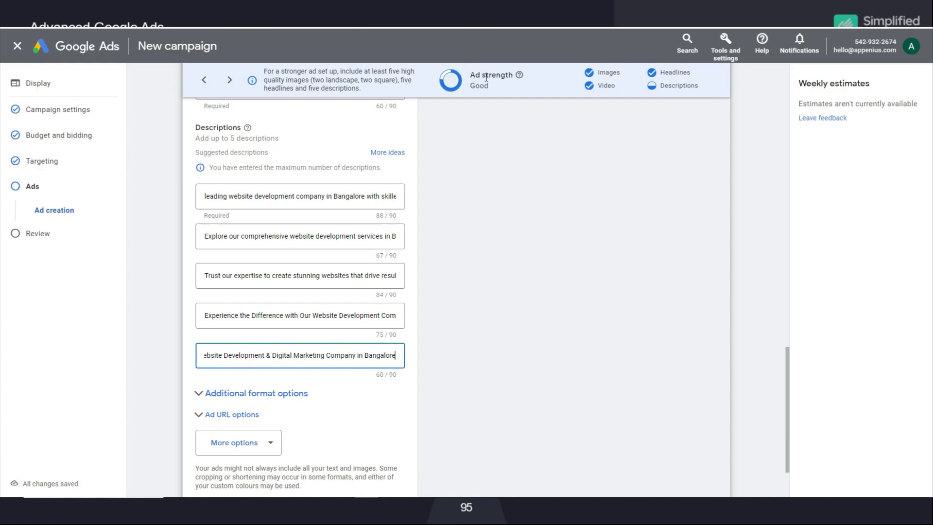
- Show the additional format options, then add call-to-action text to the ad and set it to Visit site
scroll(301, 292, down, 1)
click(197, 345)
scroll(324, 195, down, 4)
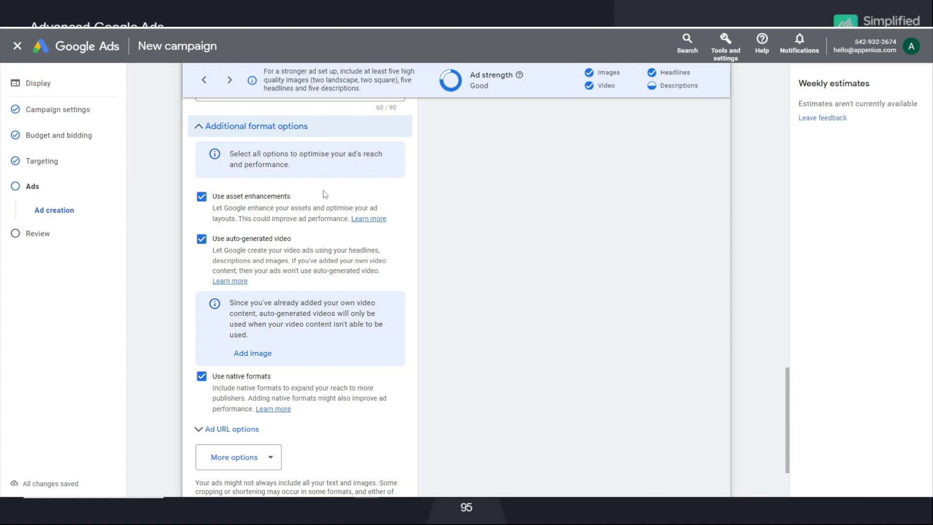
scroll(321, 199, down, 2)
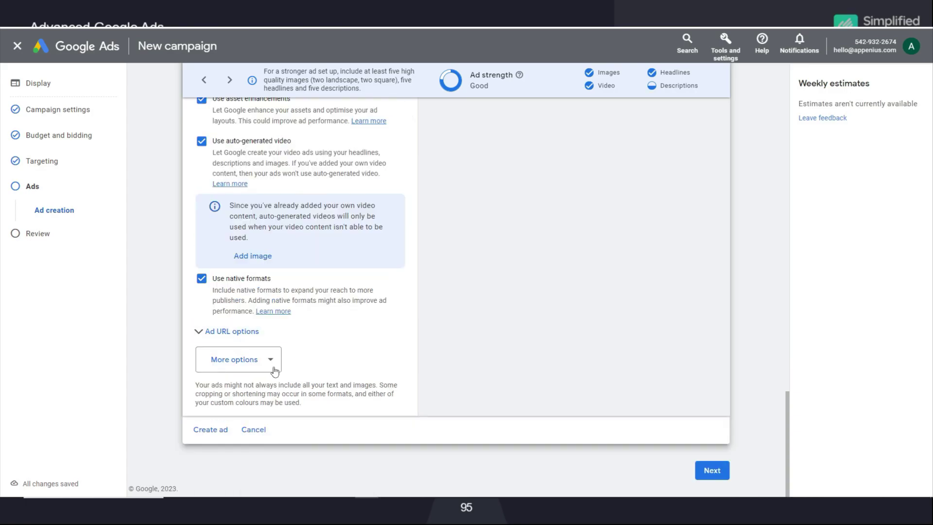
click(272, 362)
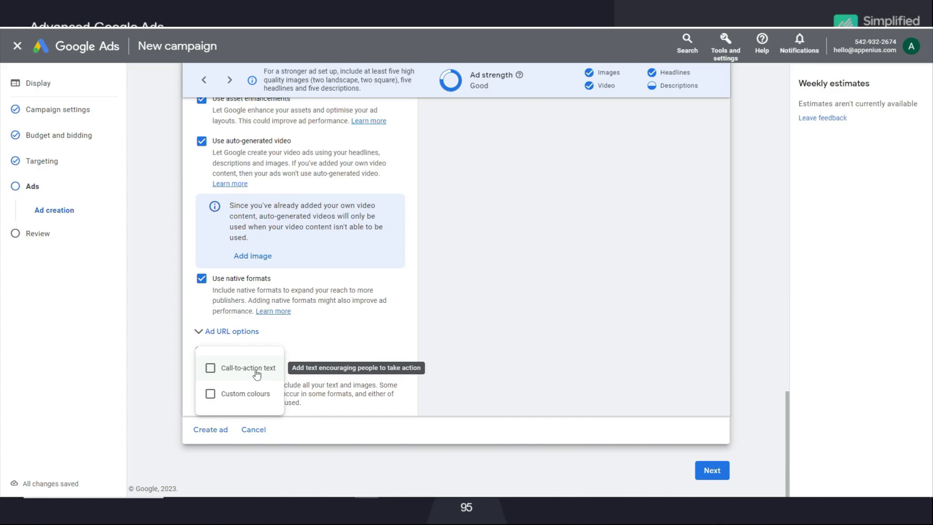
click(257, 372)
scroll(256, 373, down, 1)
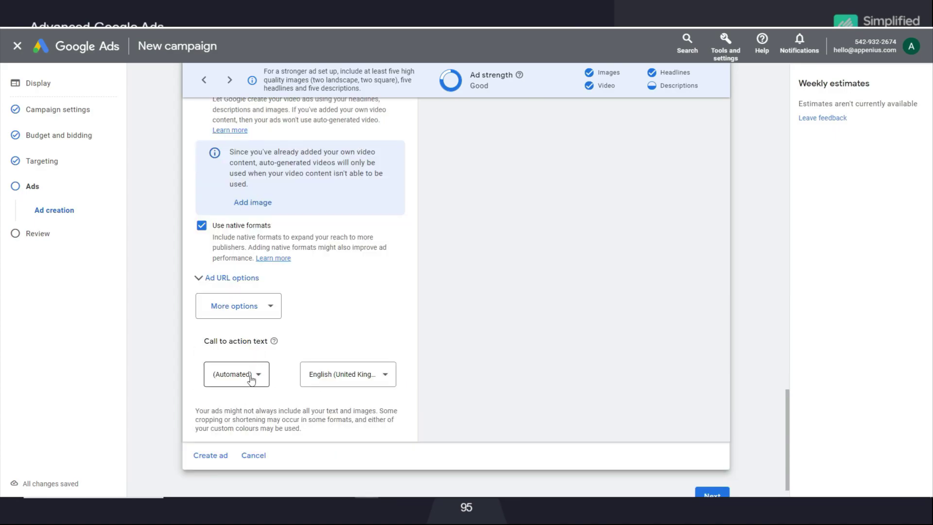
click(250, 379)
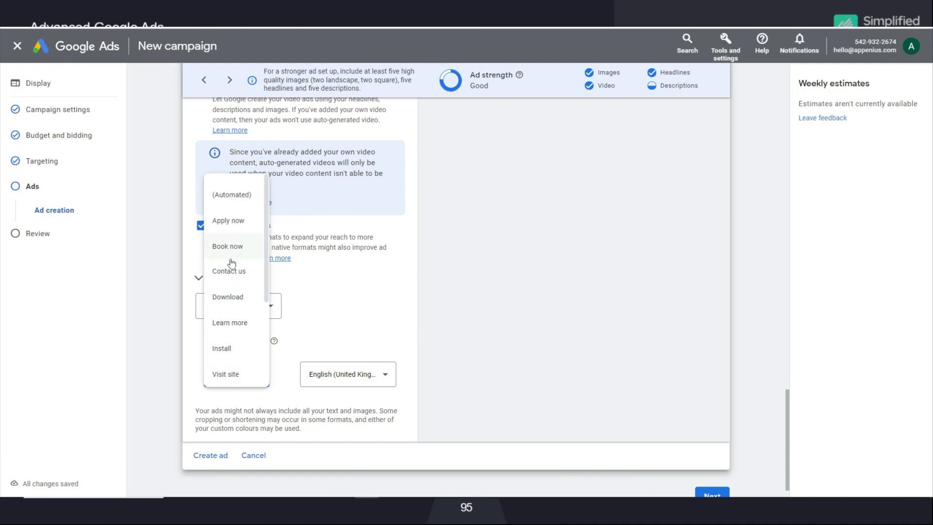
scroll(229, 320, down, 3)
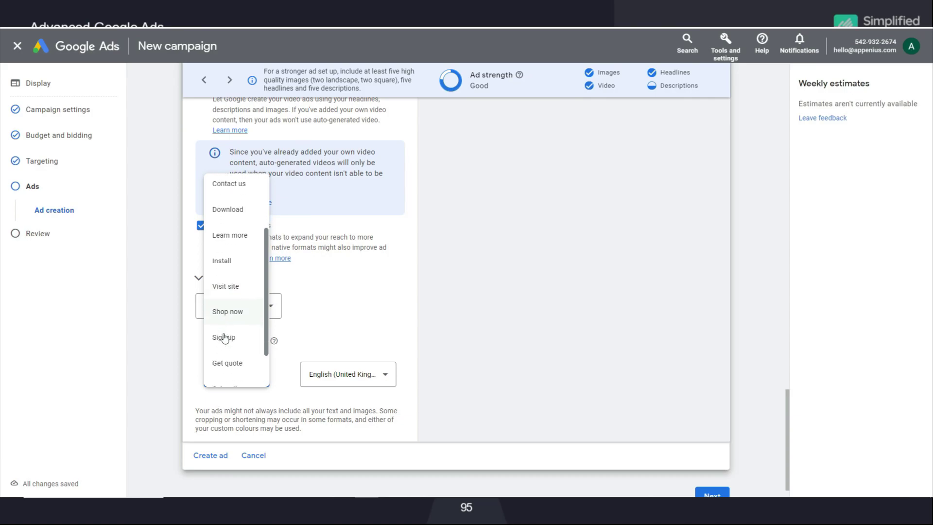
click(229, 284)
scroll(335, 328, down, 1)
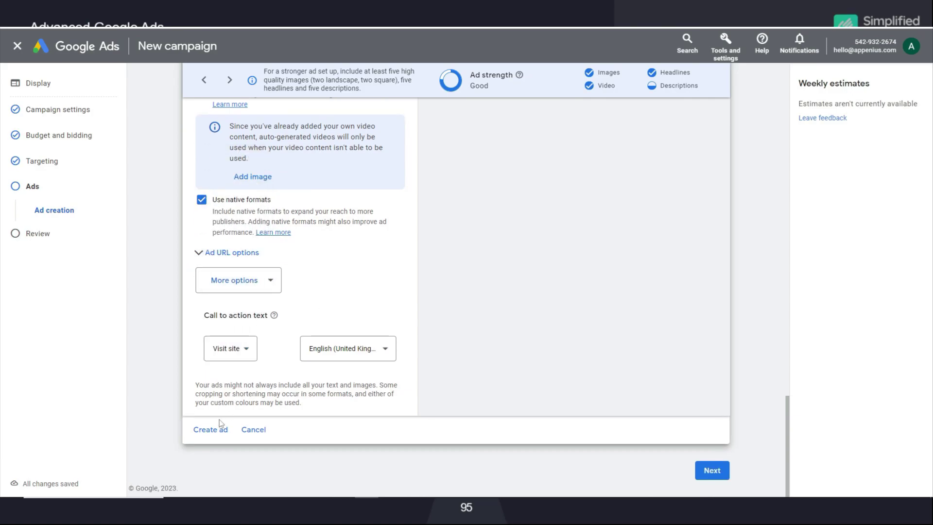
- Preview the responsive display ad for YouTube and Gmail, going through each of the three example layouts
scroll(529, 195, up, 15)
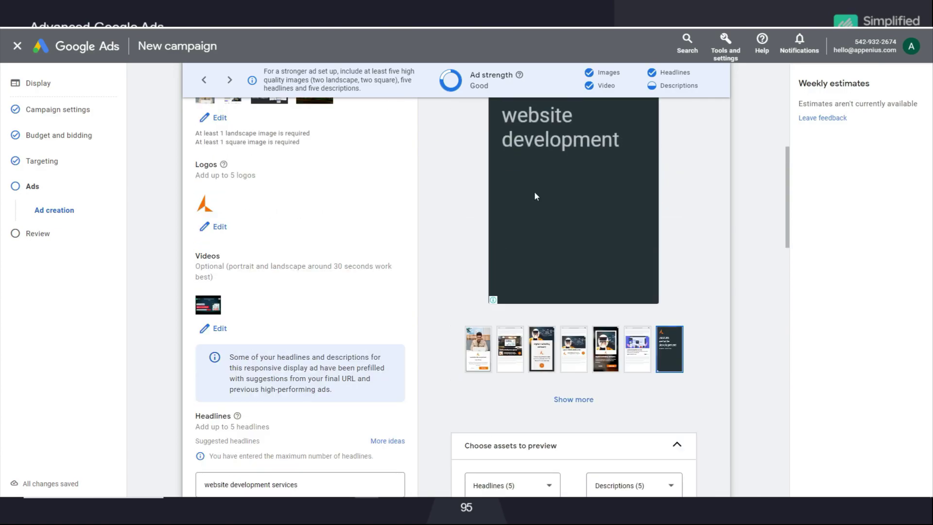
scroll(617, 235, up, 3)
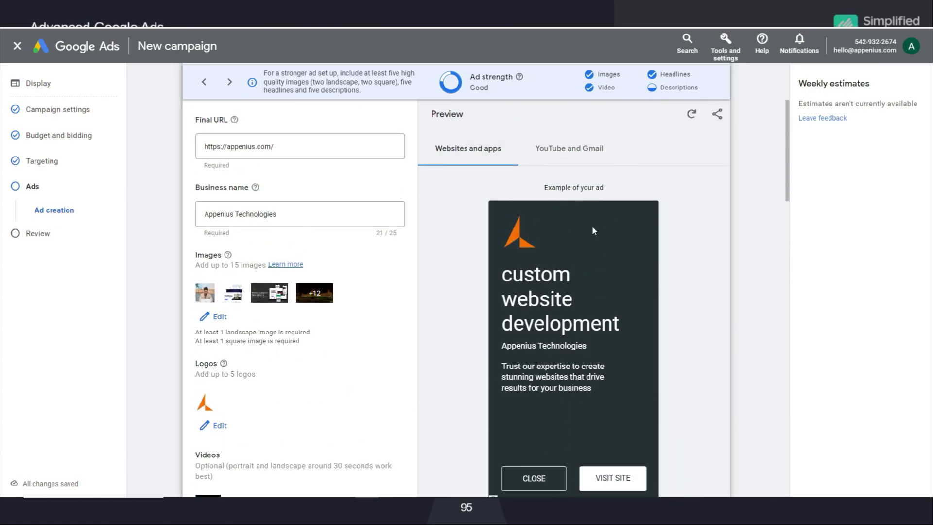
click(573, 154)
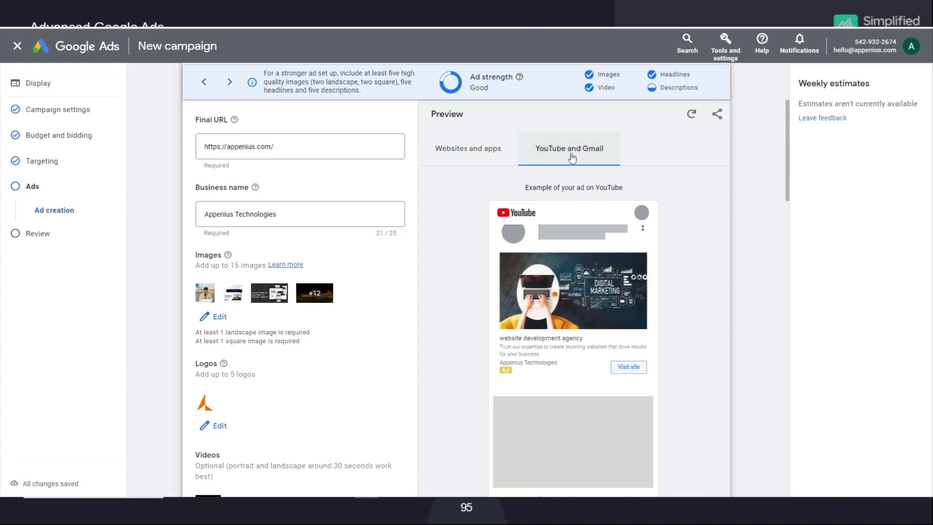
scroll(634, 276, down, 1)
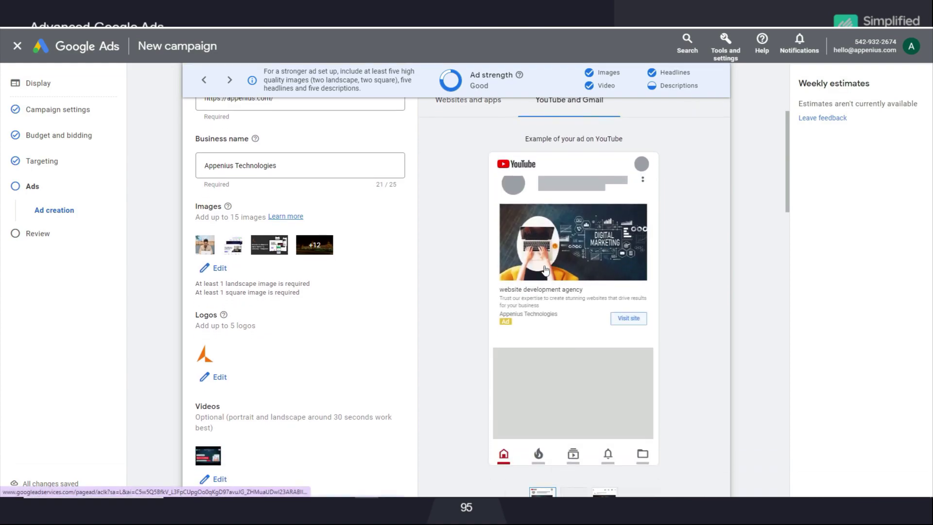
scroll(547, 270, down, 2)
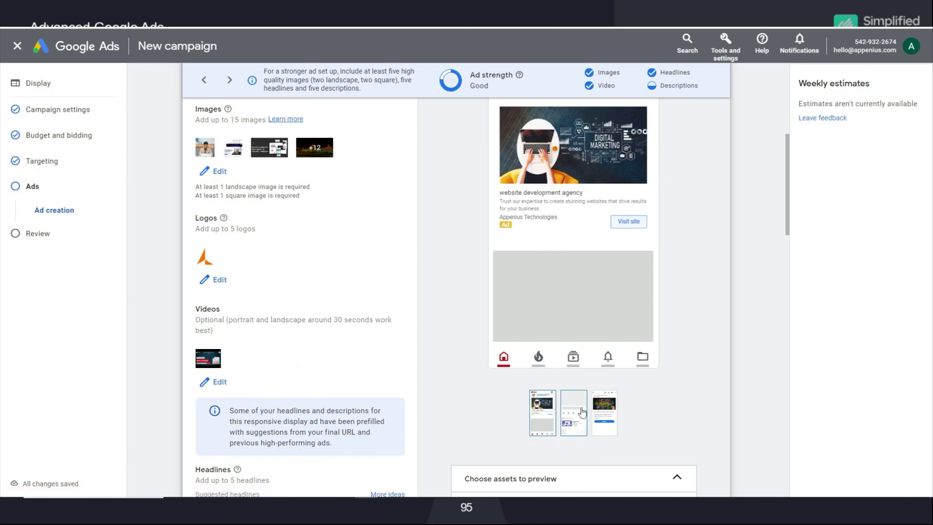
click(583, 412)
scroll(650, 250, up, 2)
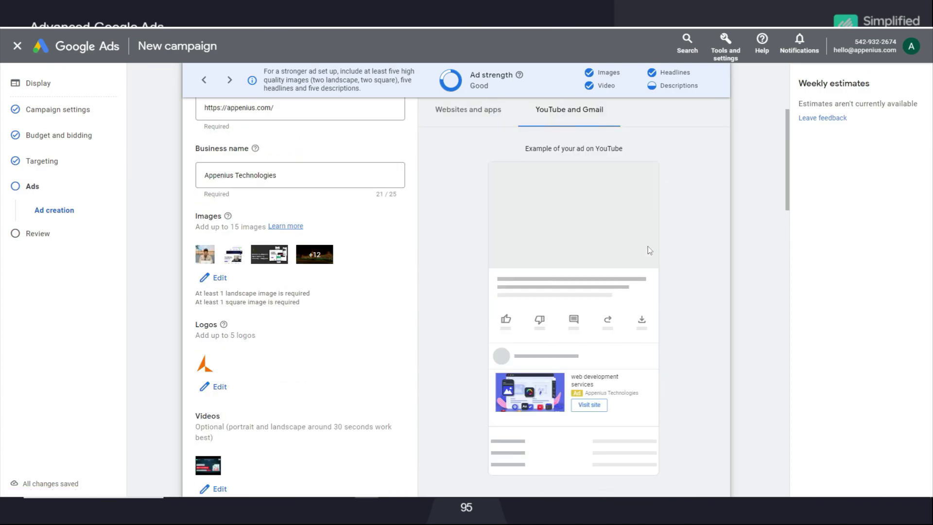
scroll(650, 250, down, 3)
click(605, 382)
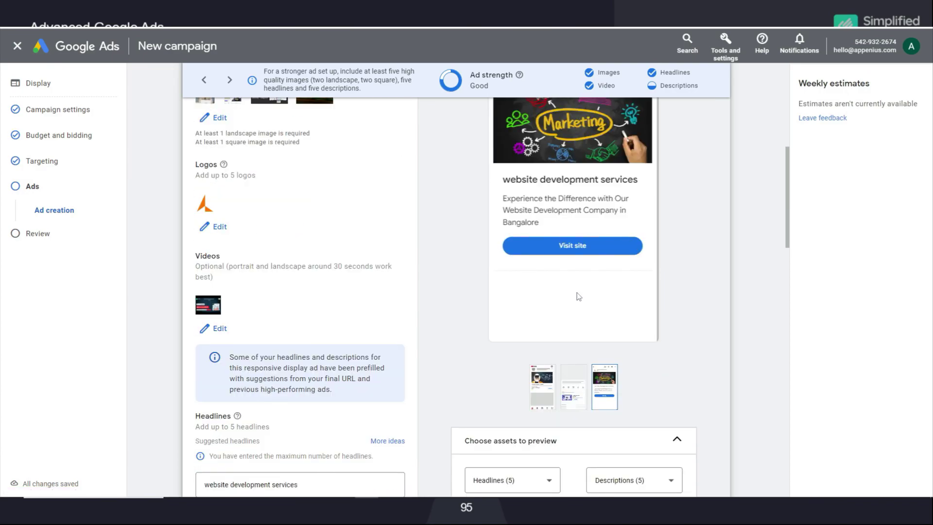
scroll(578, 297, up, 1)
scroll(575, 299, up, 1)
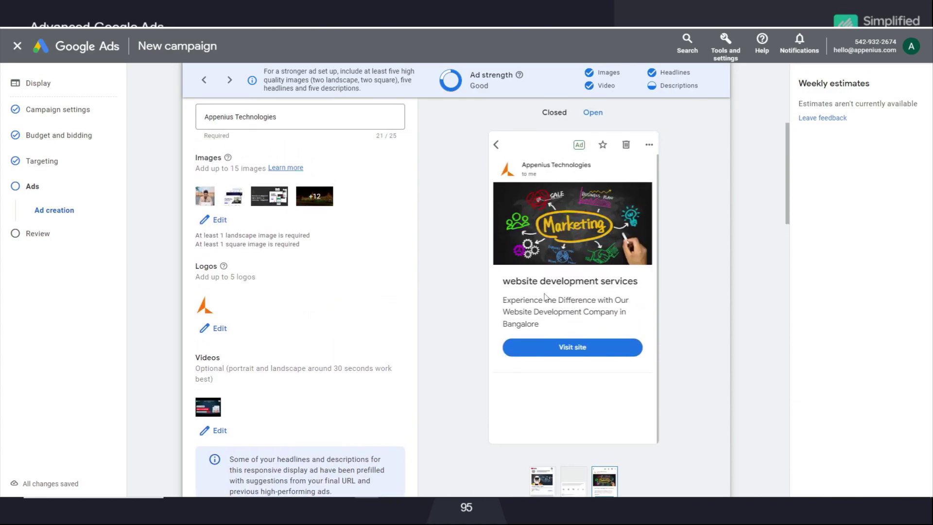
- Create the responsive display ad and continue to the campaign review
scroll(376, 320, down, 10)
scroll(379, 326, down, 15)
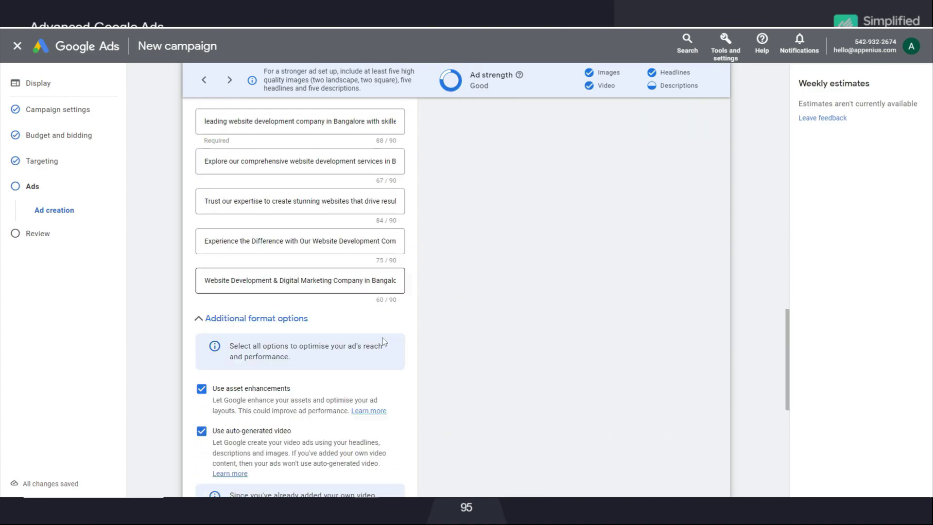
click(210, 429)
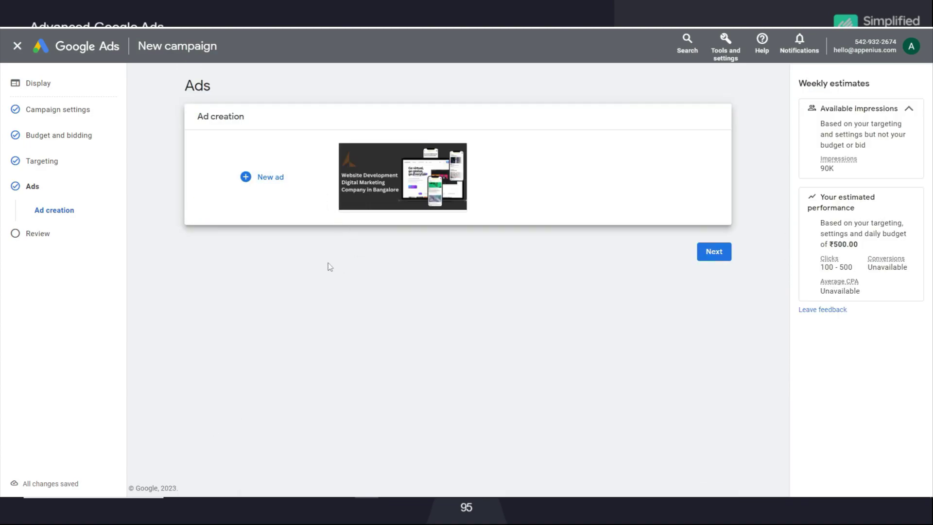
click(714, 251)
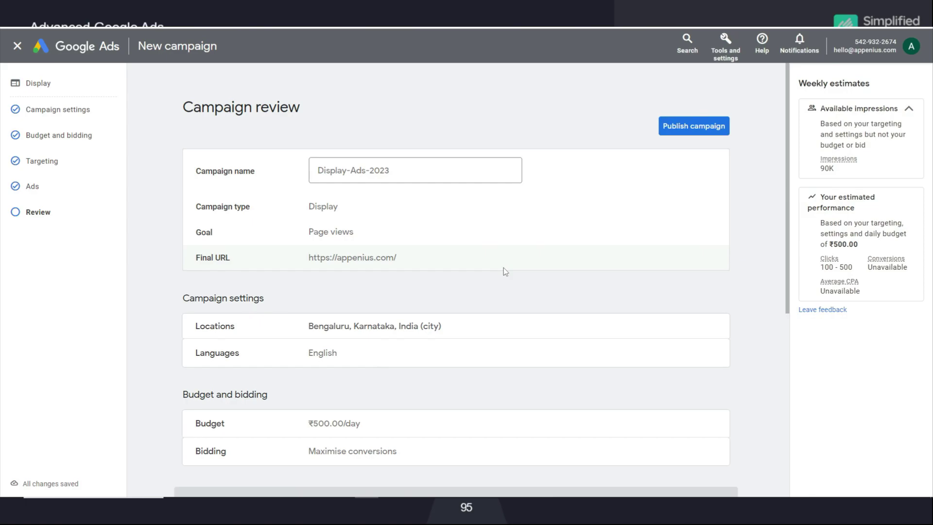
- Check the campaign's settings, budget, bidding, targeting and ad in the review, and publish the campaign
scroll(504, 272, down, 1)
scroll(505, 275, up, 1)
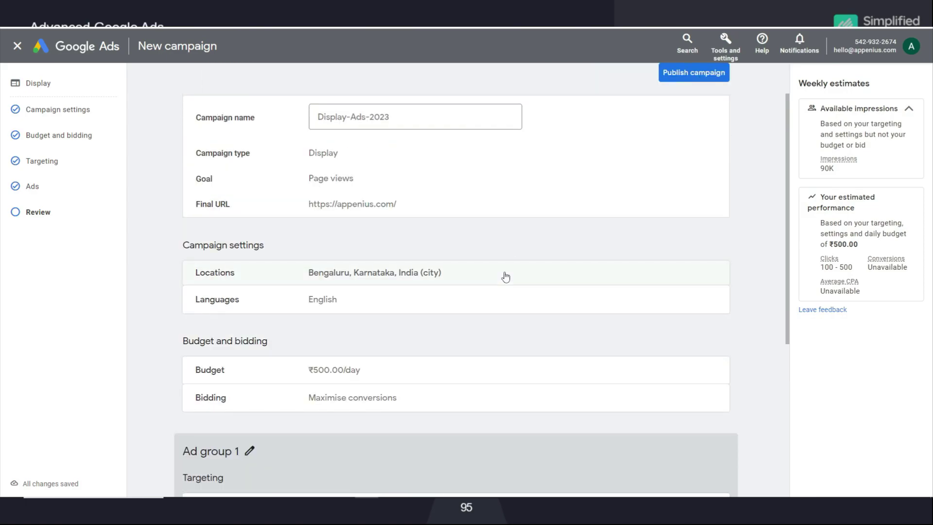
scroll(505, 276, down, 3)
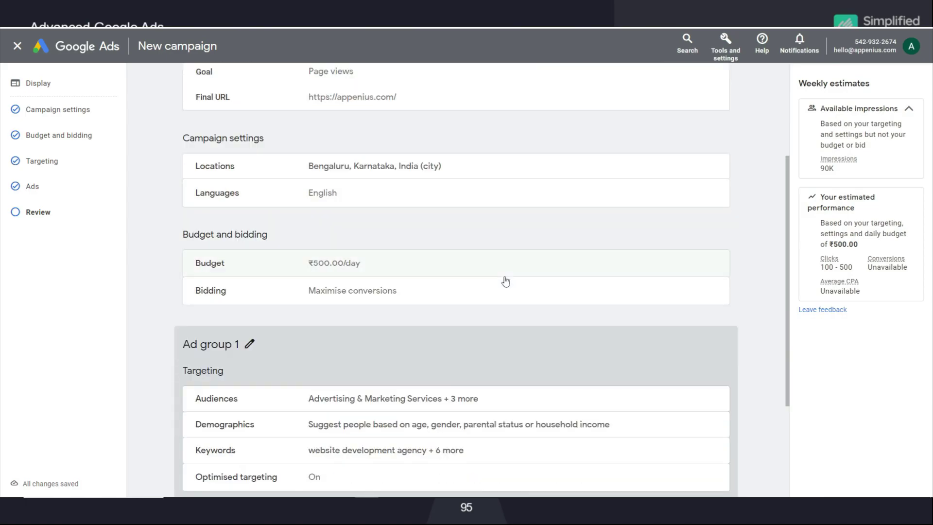
scroll(504, 279, down, 2)
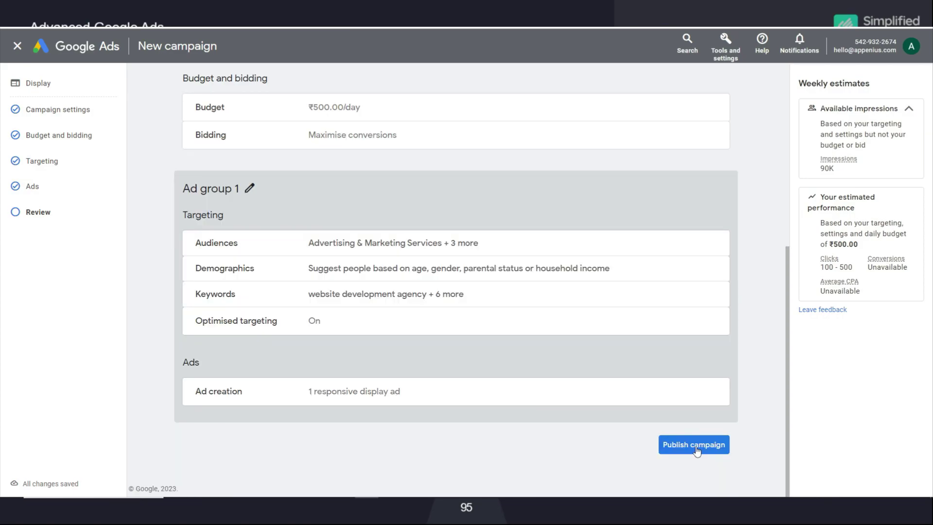
click(697, 449)
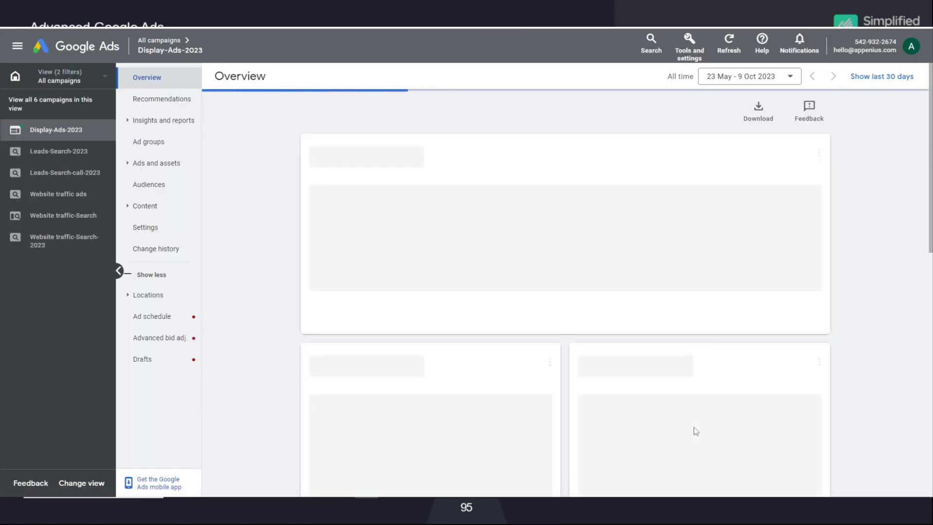